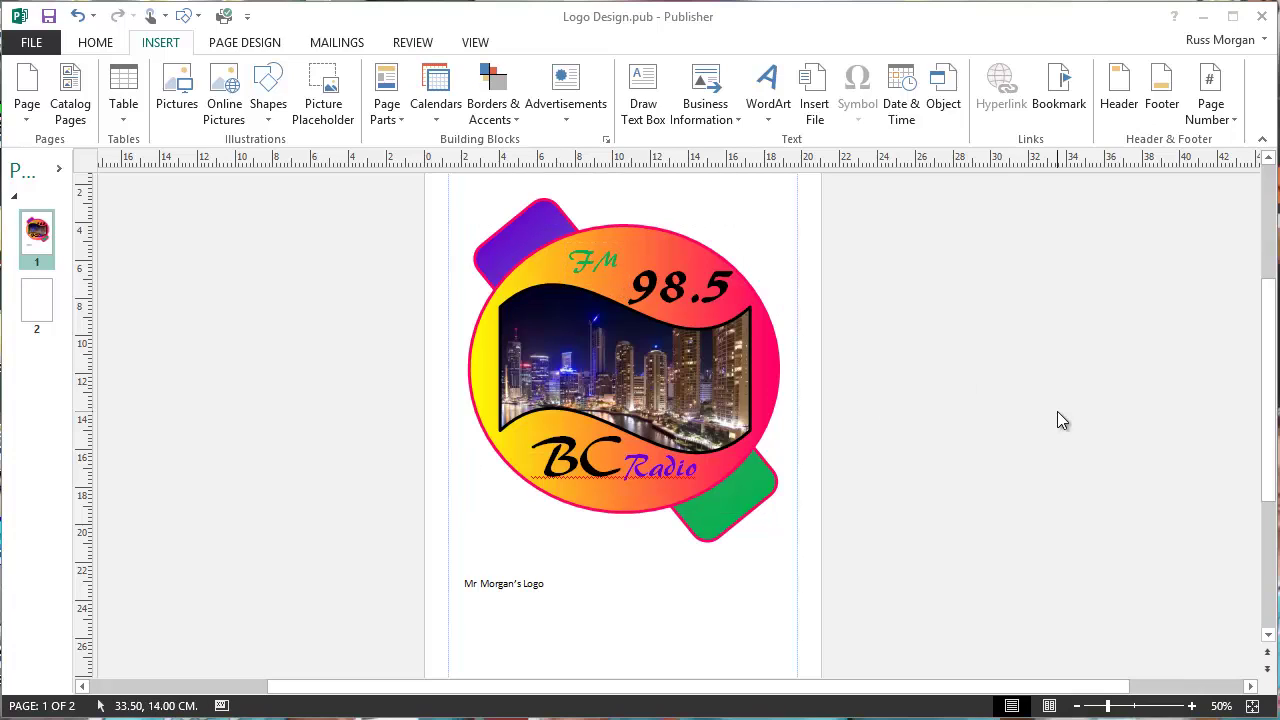
click(703, 533)
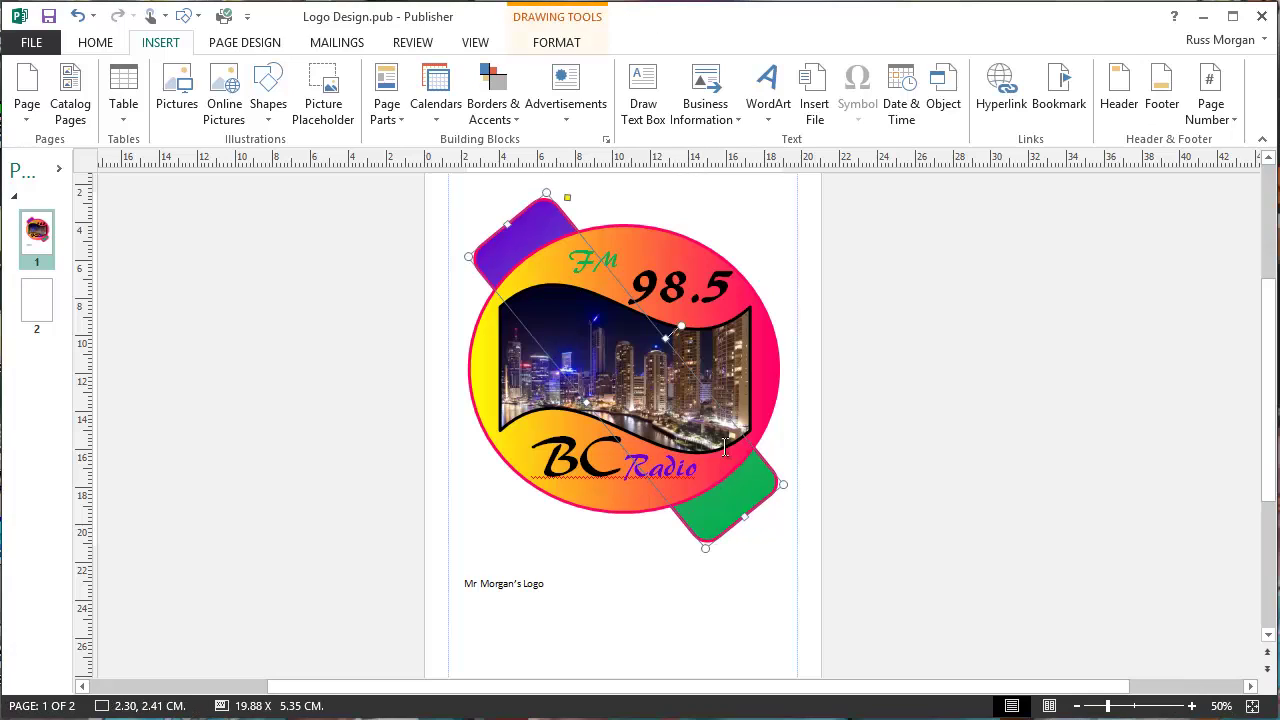
click(777, 399)
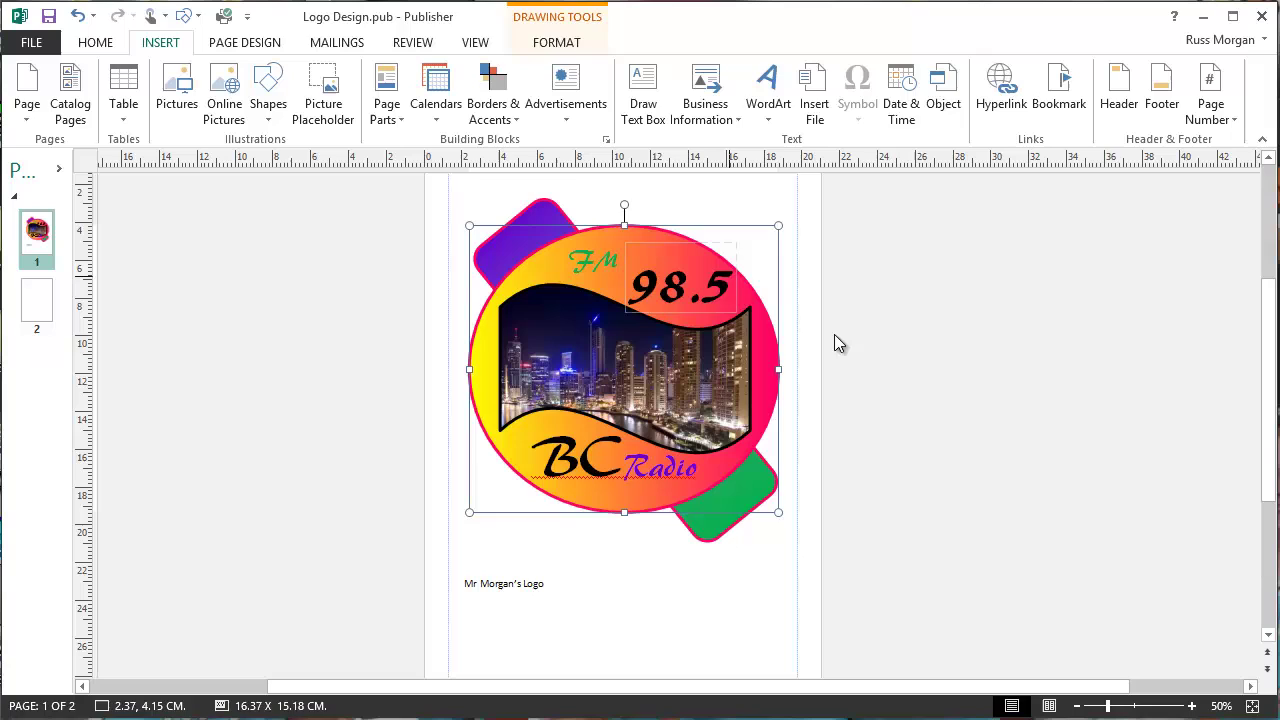
click(880, 368)
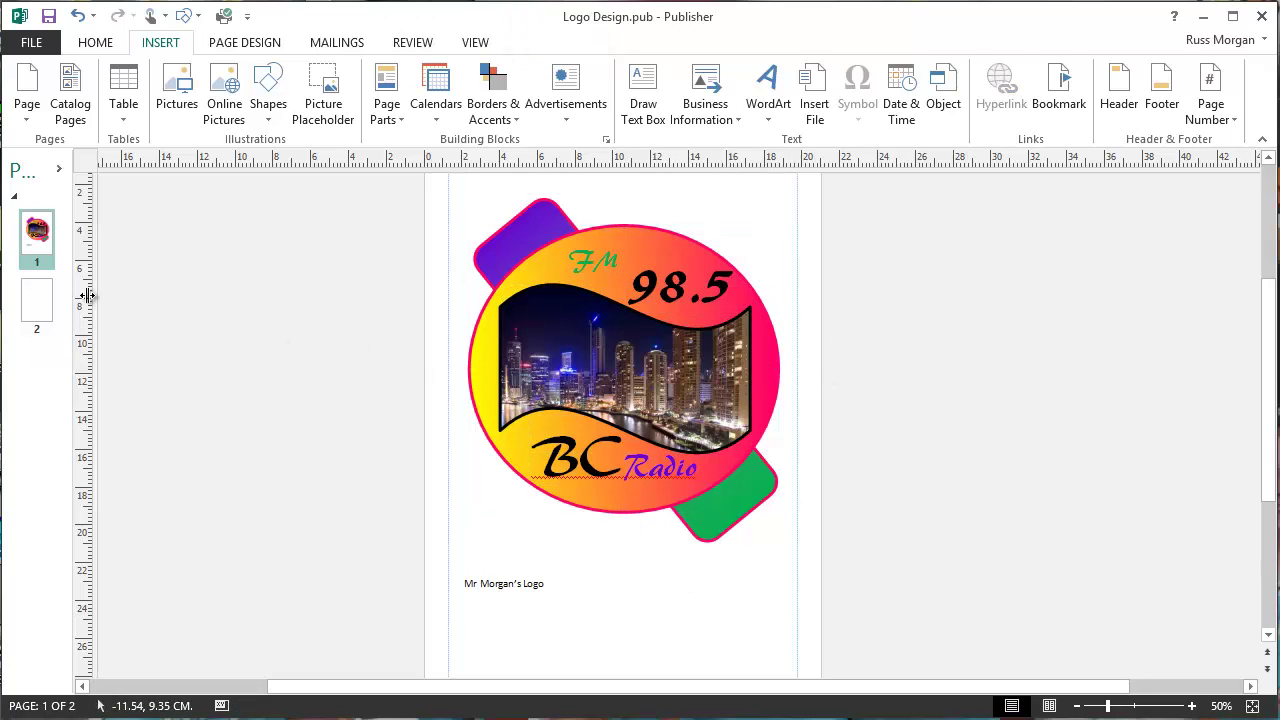
On page 2, draw a circle about 10.71 cm across and move it to the upper middle of the page
click(36, 306)
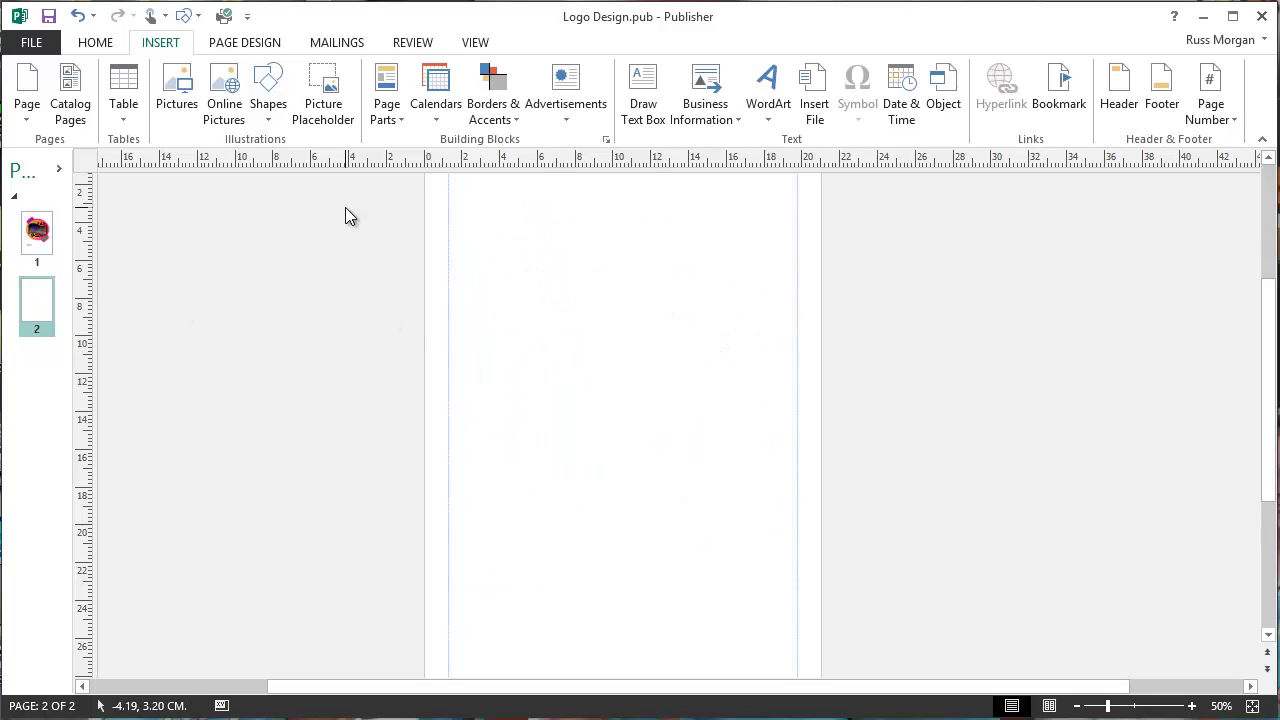
click(268, 105)
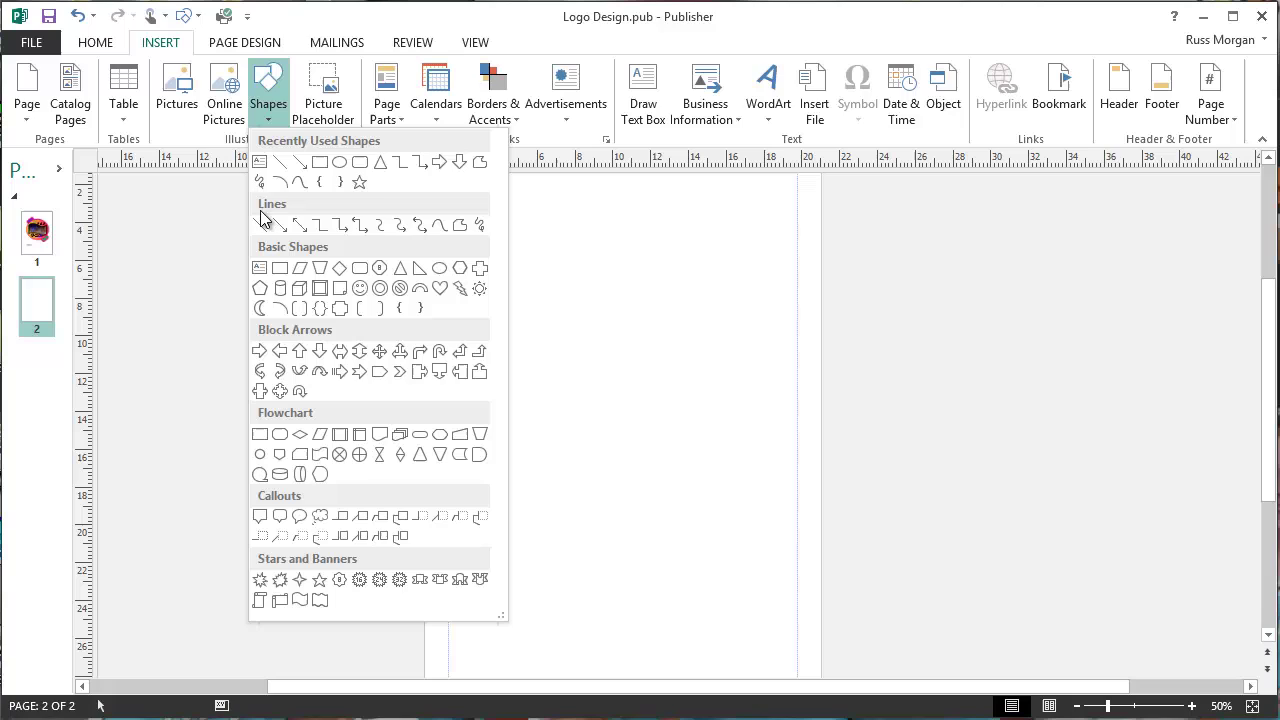
click(339, 162)
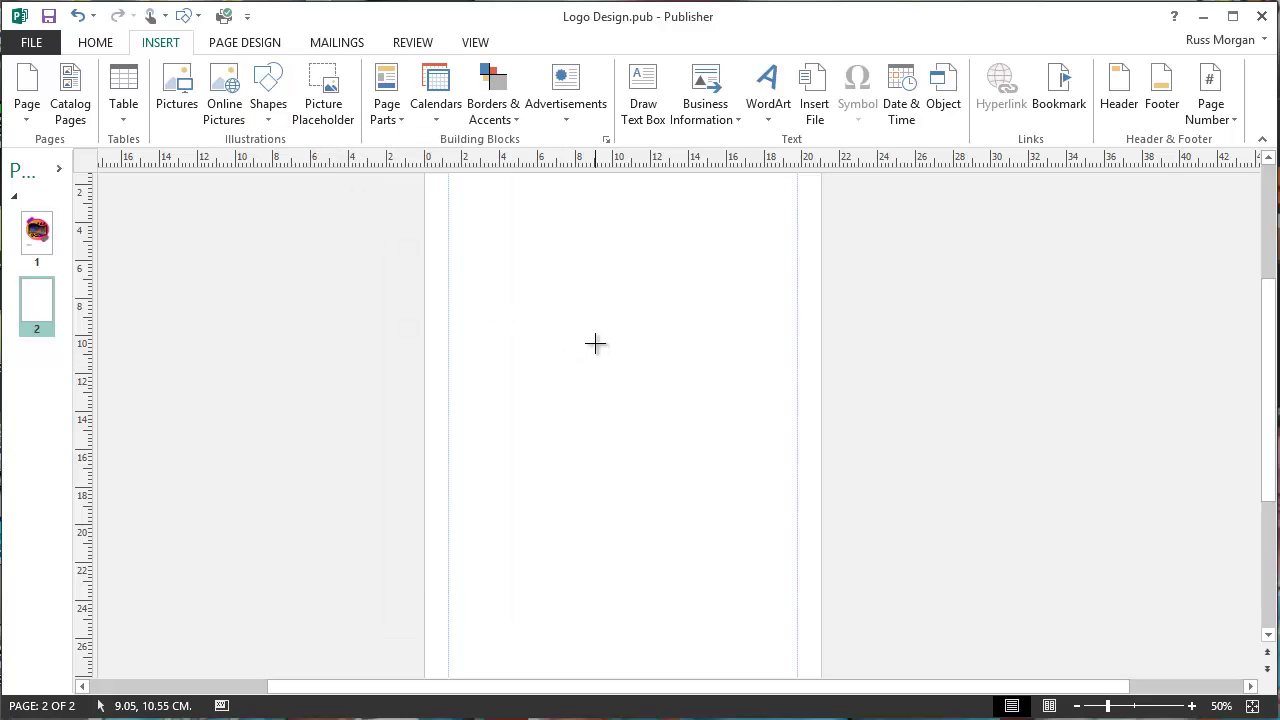
drag(596, 341, 762, 543)
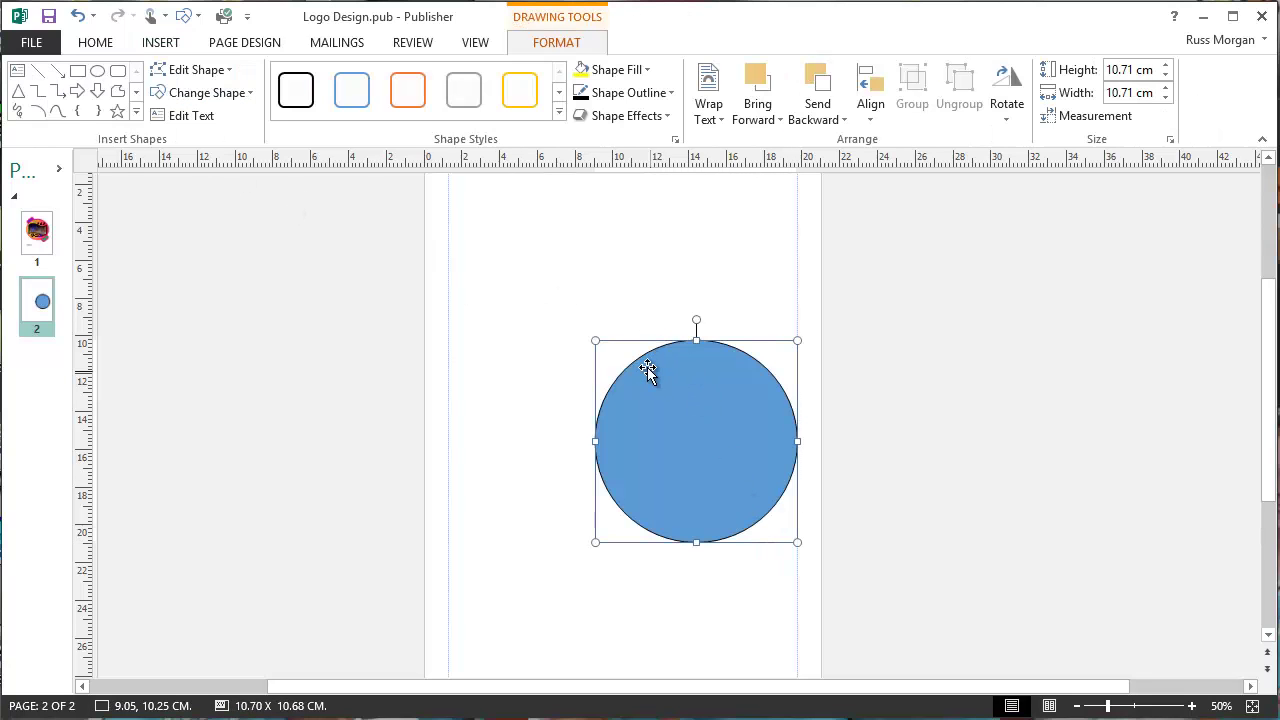
drag(647, 367, 571, 293)
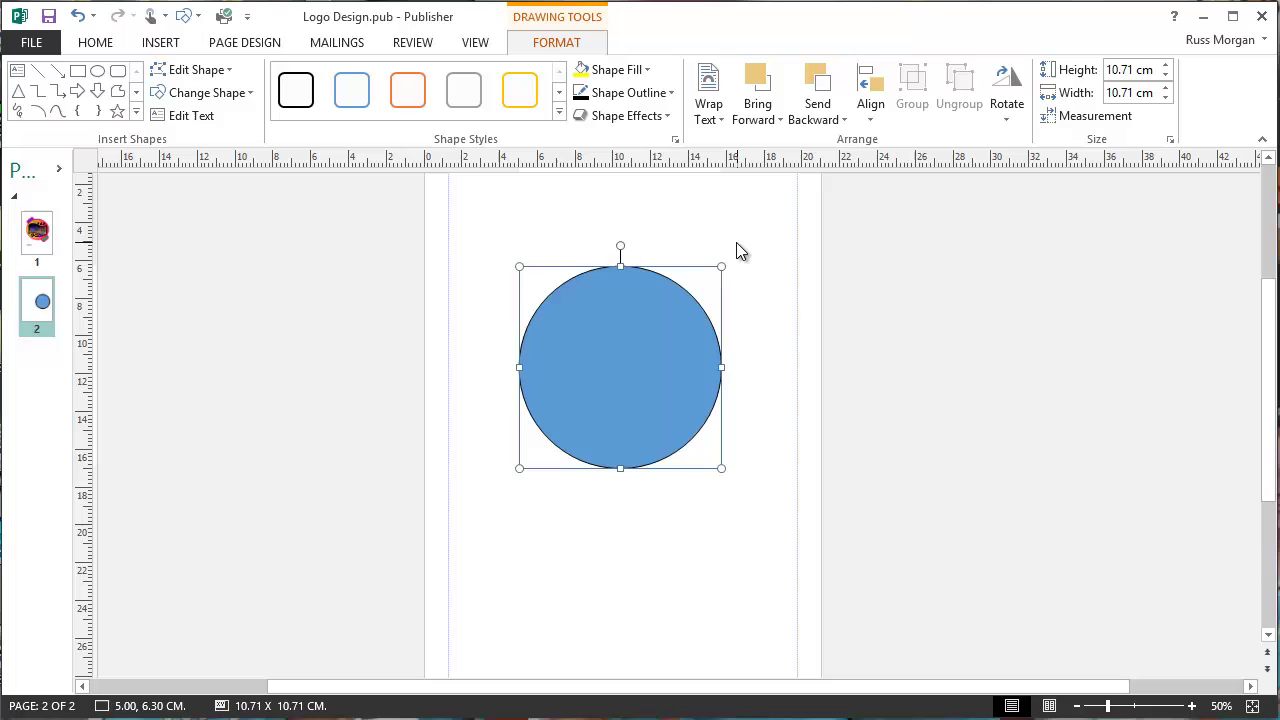
click(489, 222)
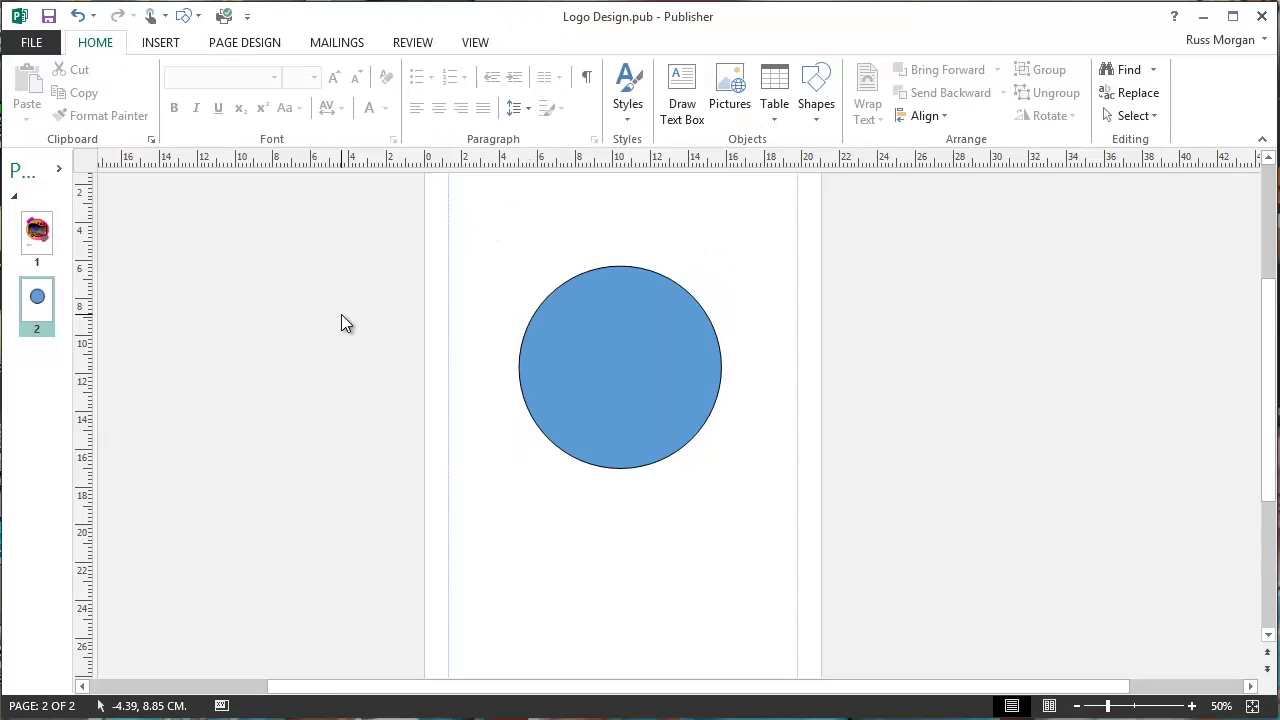
Fill the circle on page 2 with light gold and give it a thicker pink outline
click(552, 311)
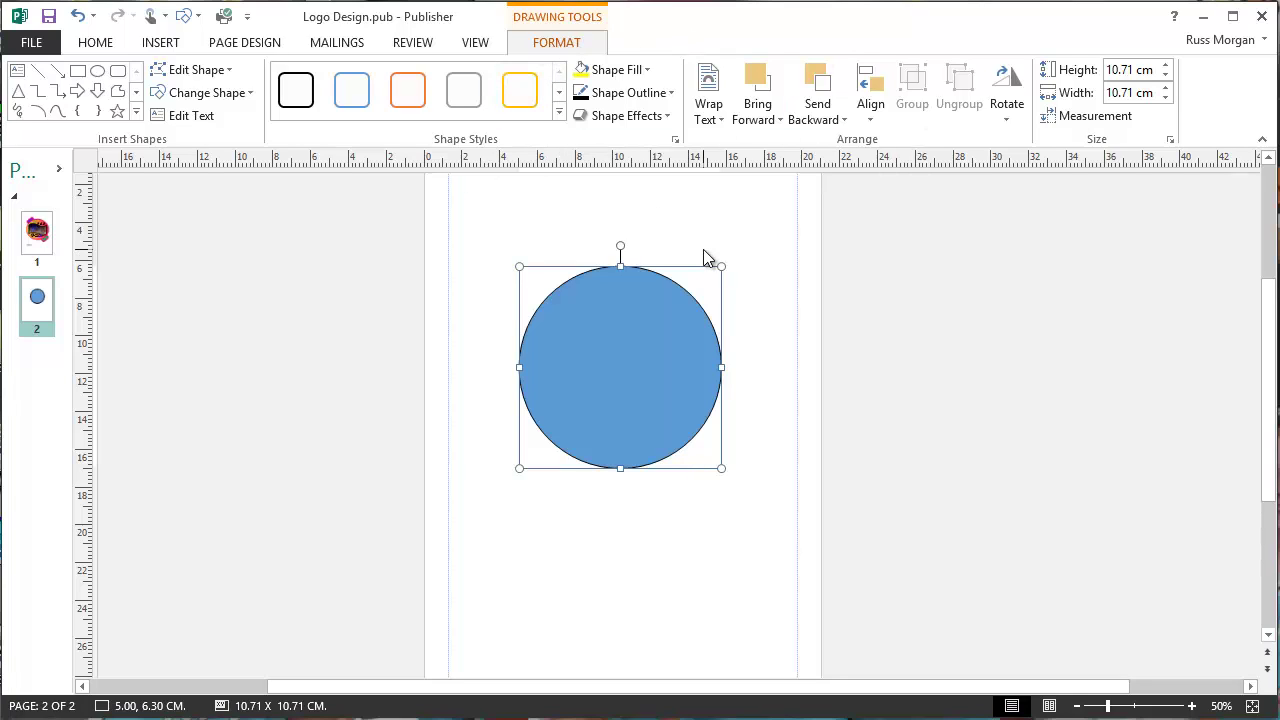
click(620, 74)
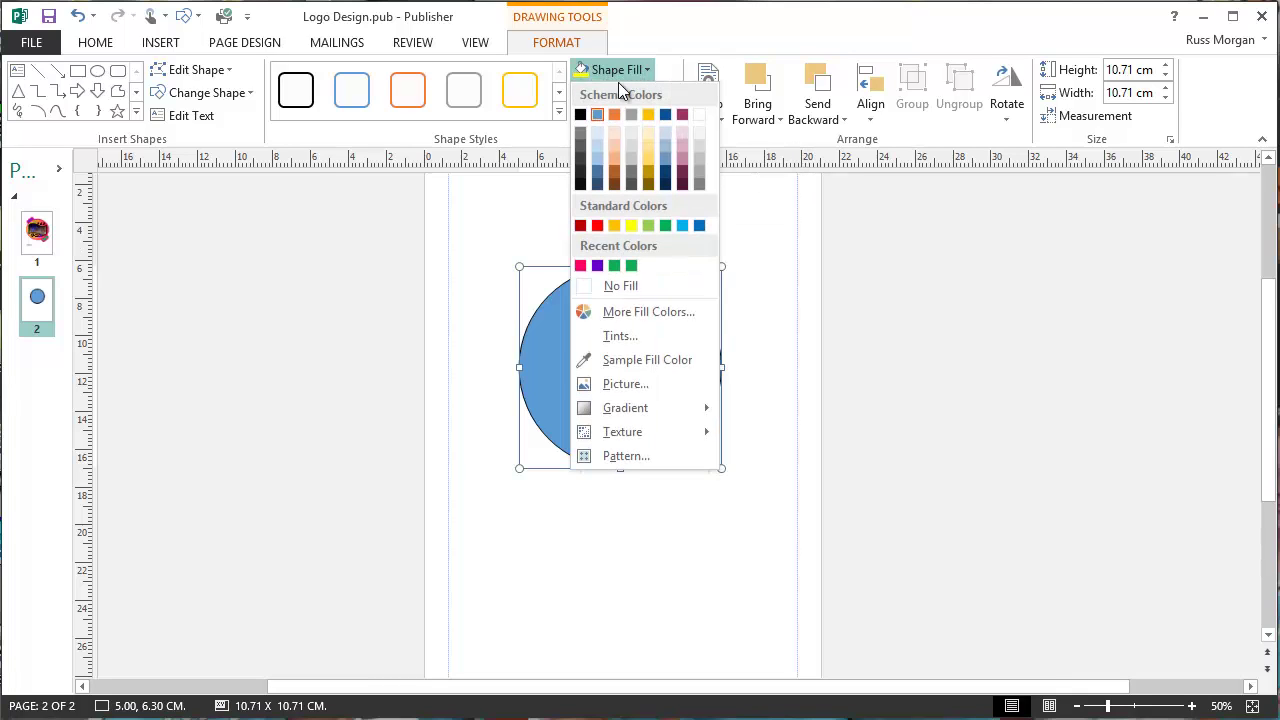
click(648, 155)
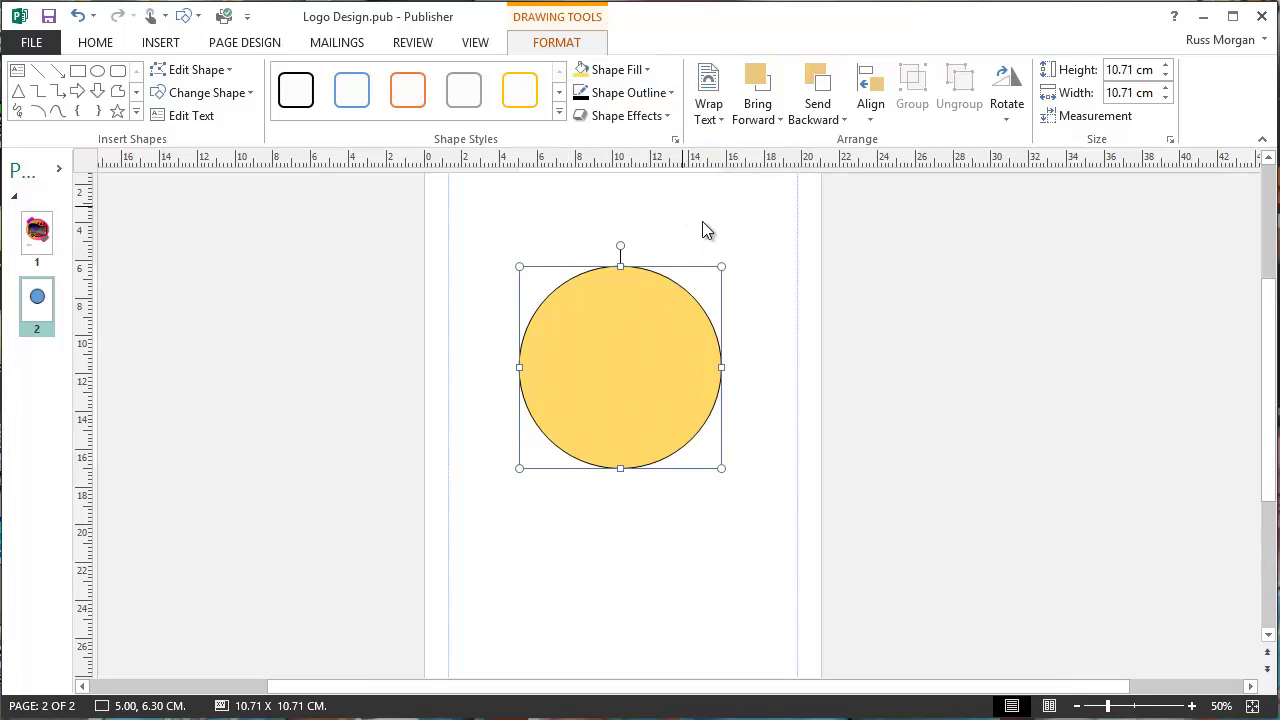
click(619, 93)
click(580, 288)
click(612, 93)
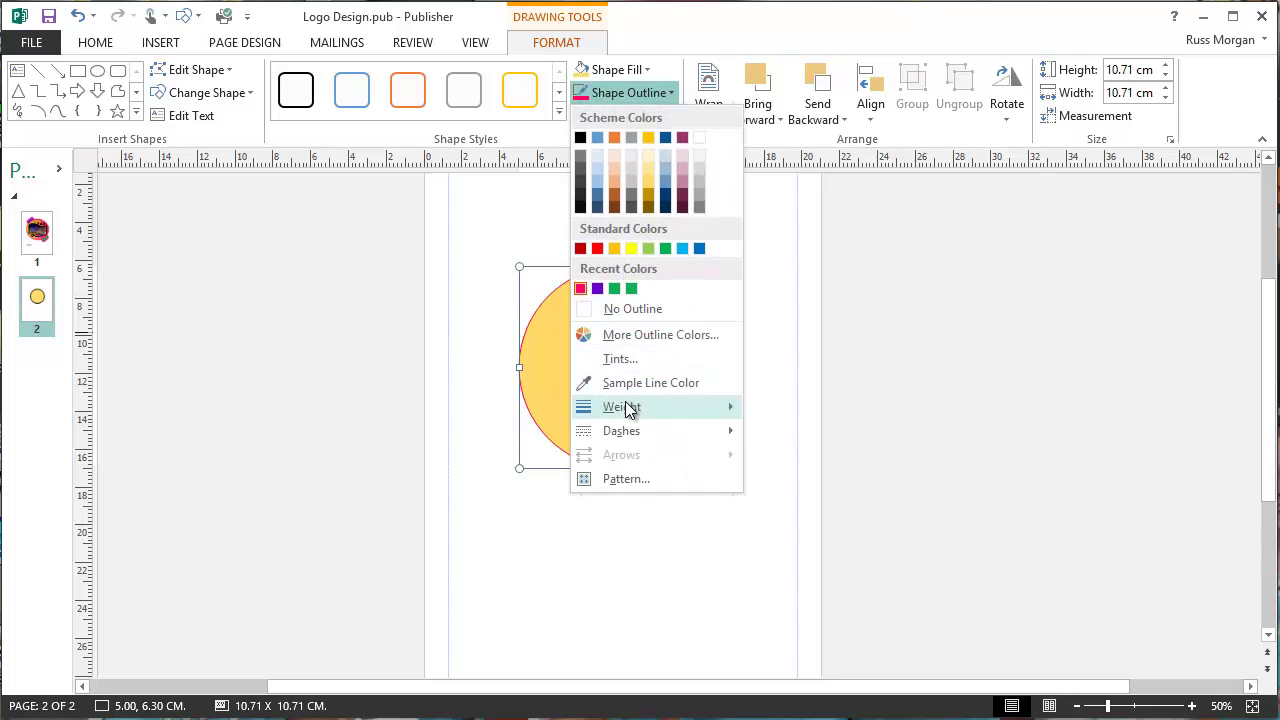
mouse_move(625, 407)
click(806, 564)
click(771, 280)
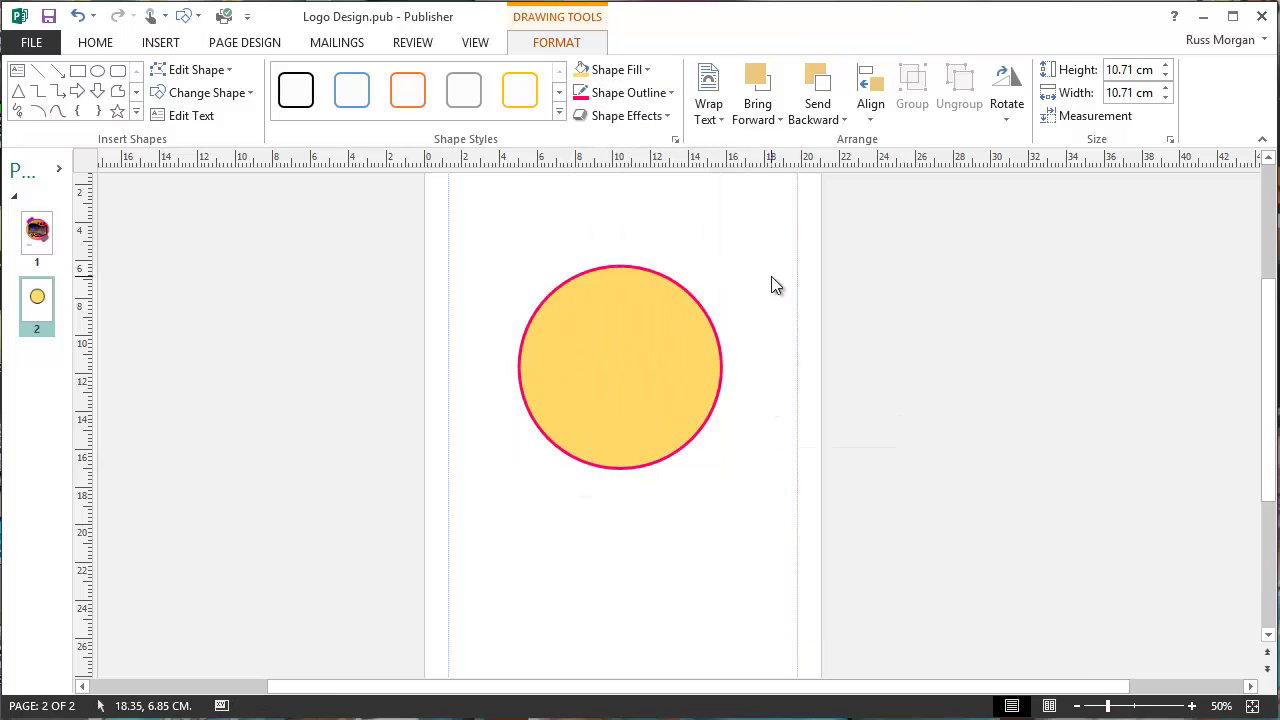
Open the detailed gradient fill settings for the circle and set the first gradient stop to green
click(706, 320)
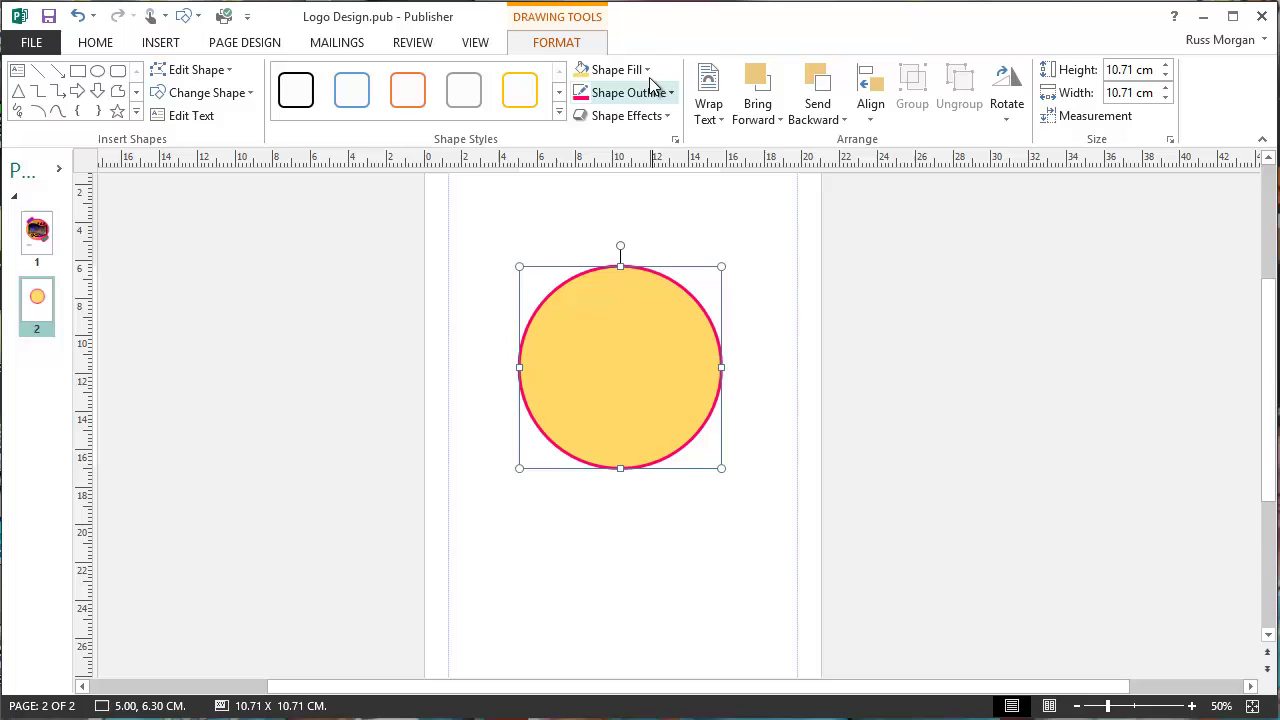
click(647, 70)
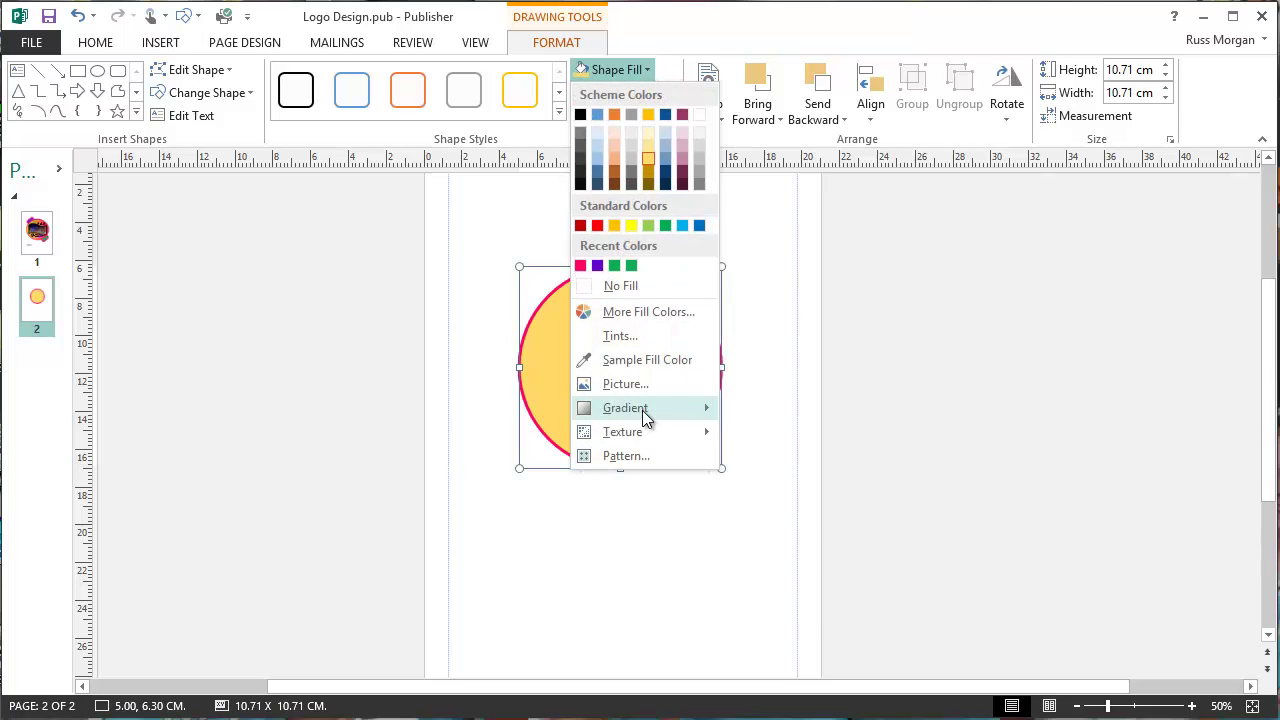
mouse_move(640, 415)
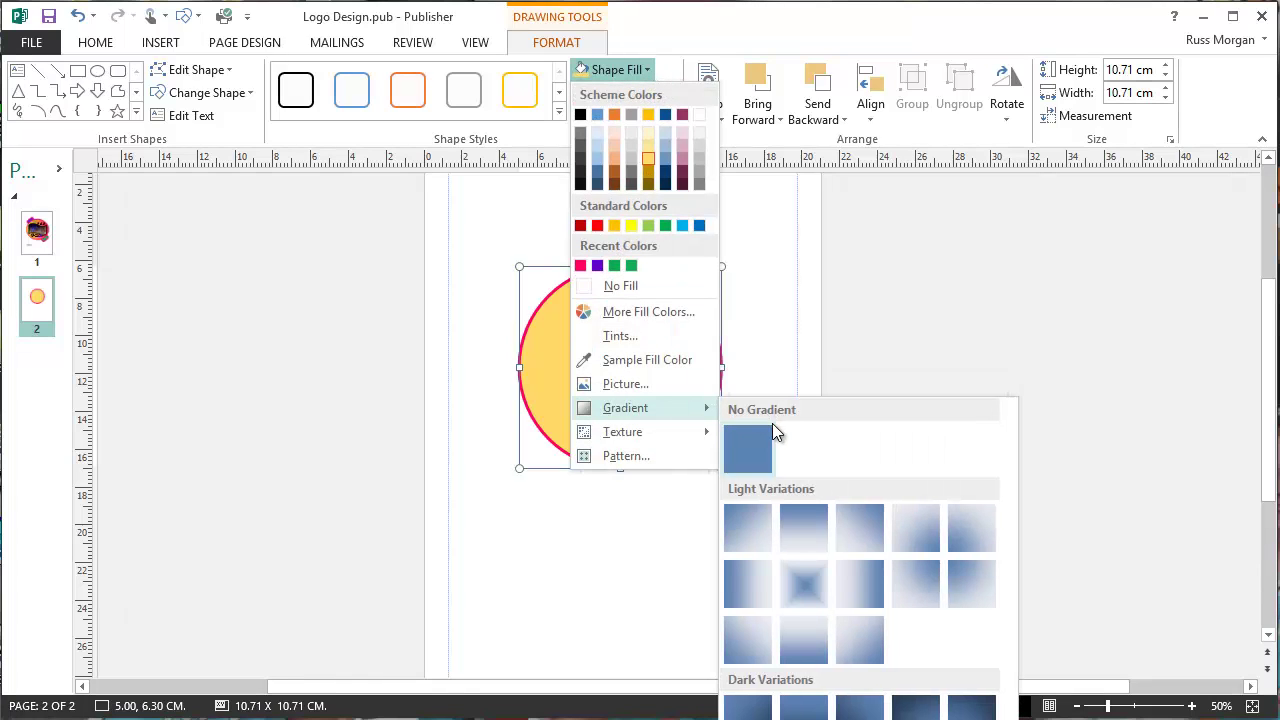
click(800, 716)
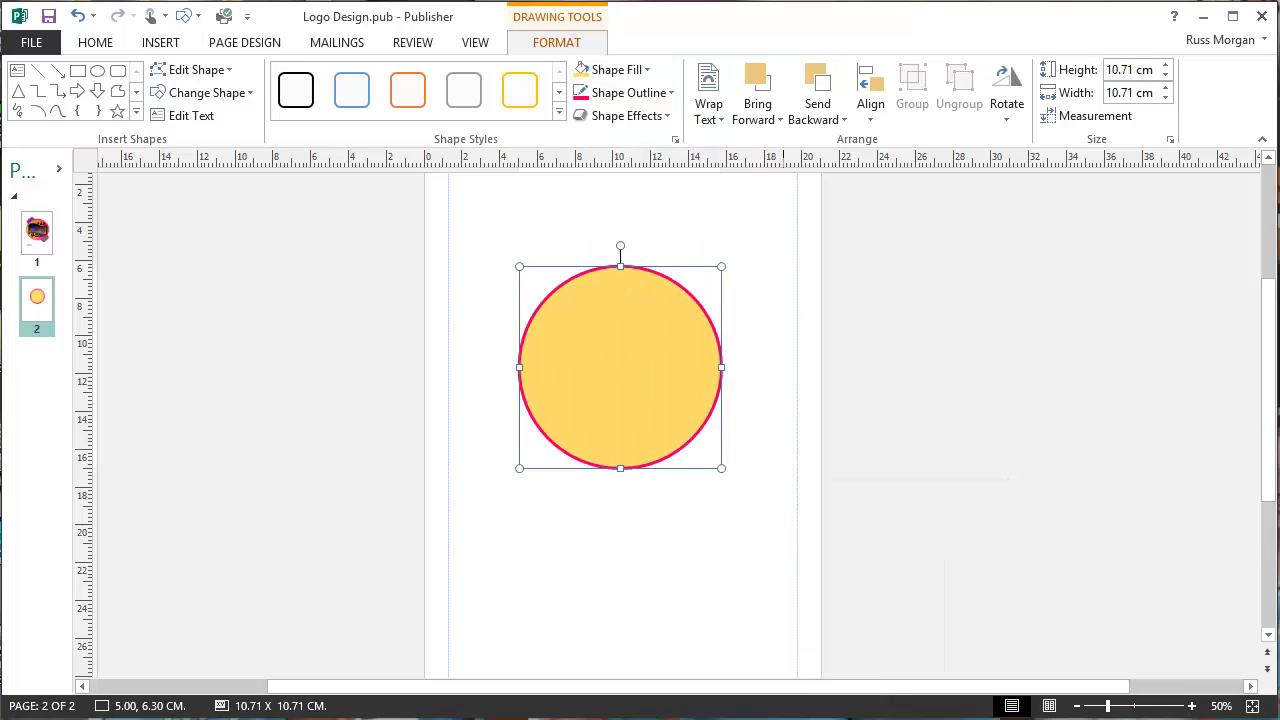
drag(662, 117, 1017, 36)
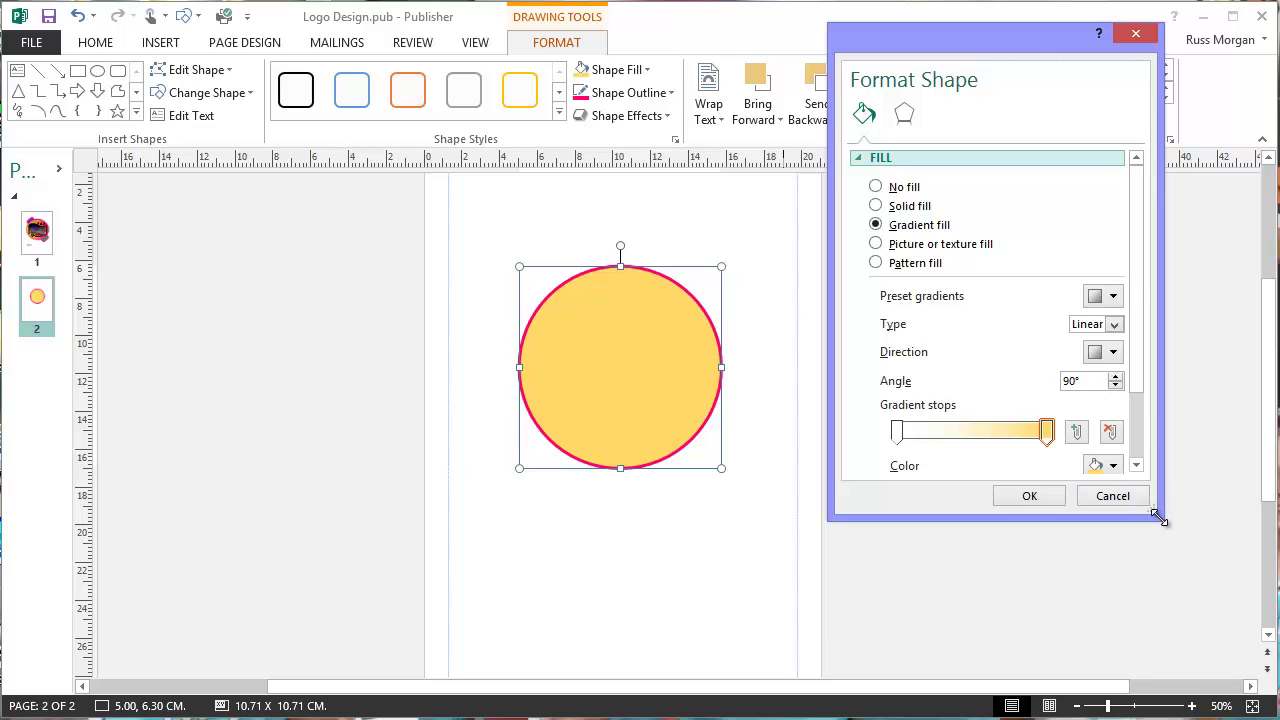
drag(1157, 517, 1262, 662)
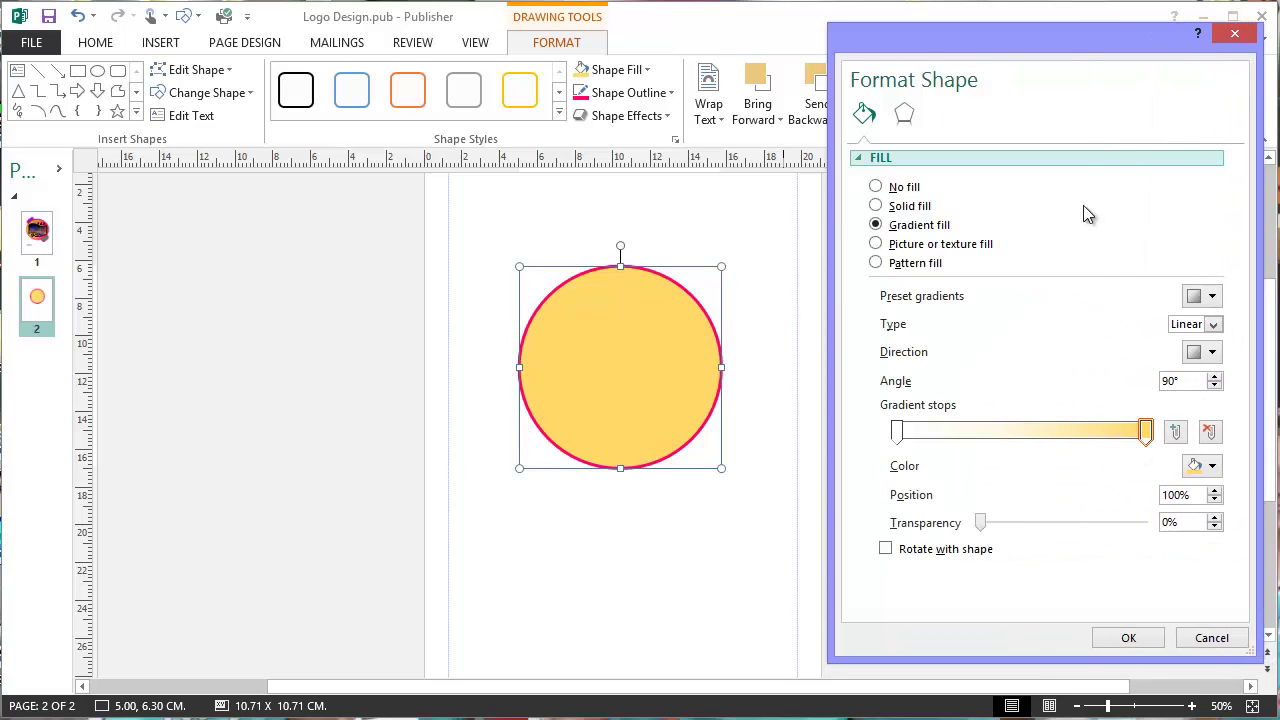
drag(1062, 41, 1018, 41)
click(852, 431)
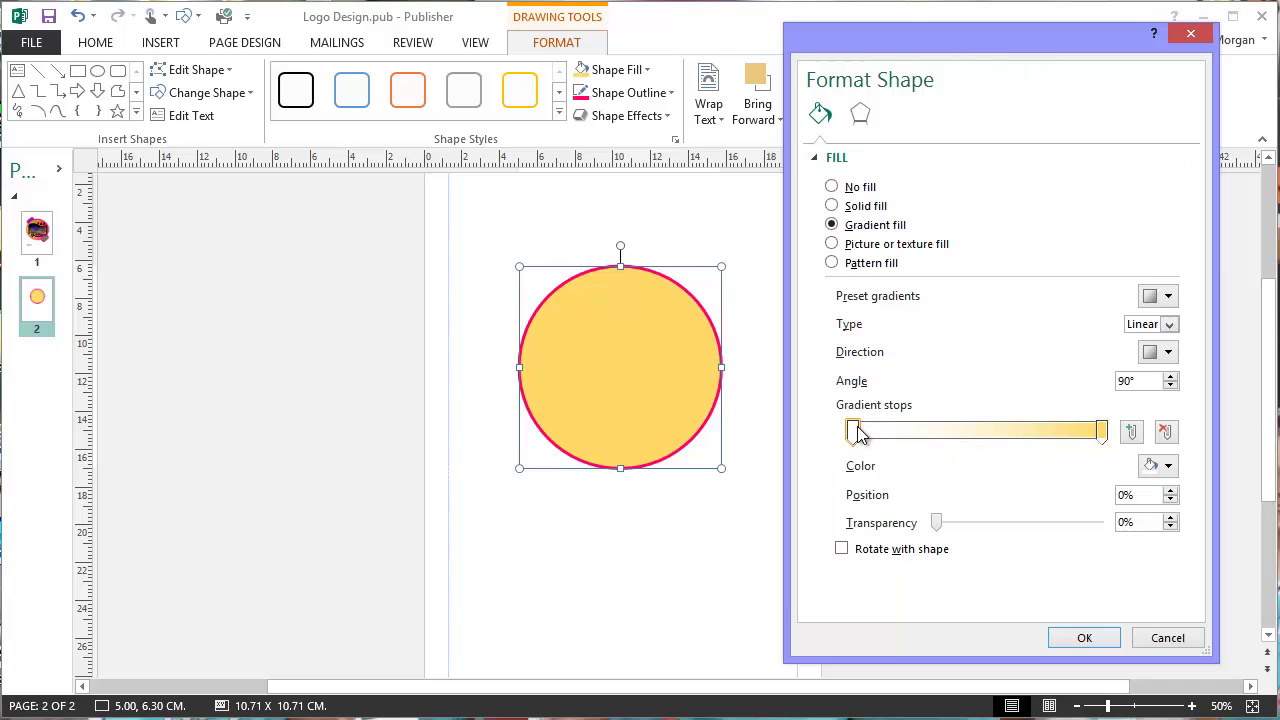
click(1160, 466)
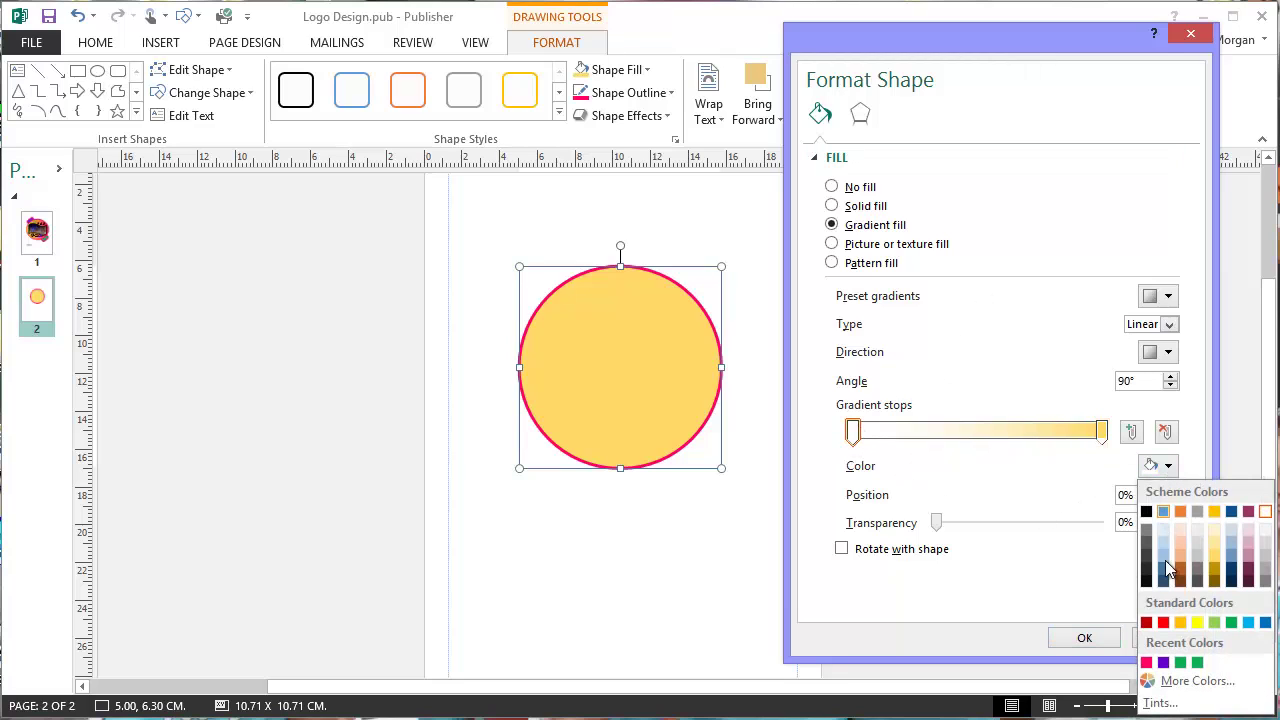
click(1232, 623)
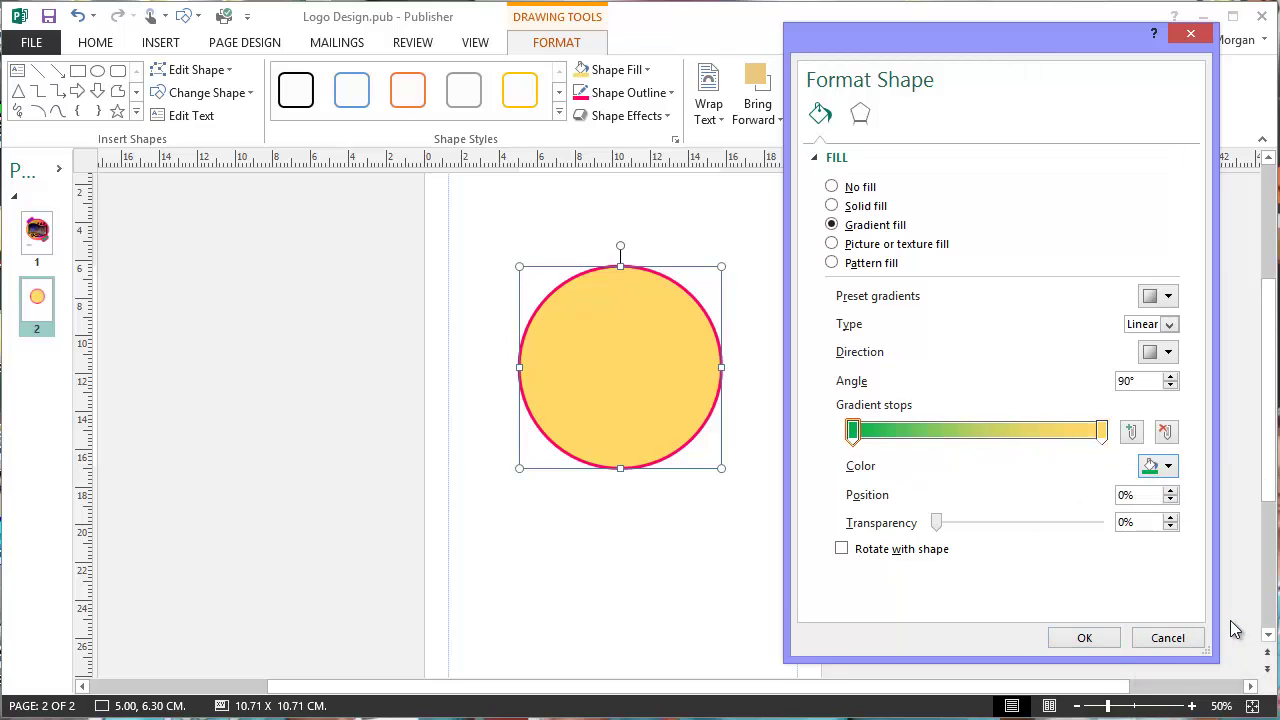
Set the last gradient stop of the circle's fill to dark plum
click(1104, 435)
click(1160, 466)
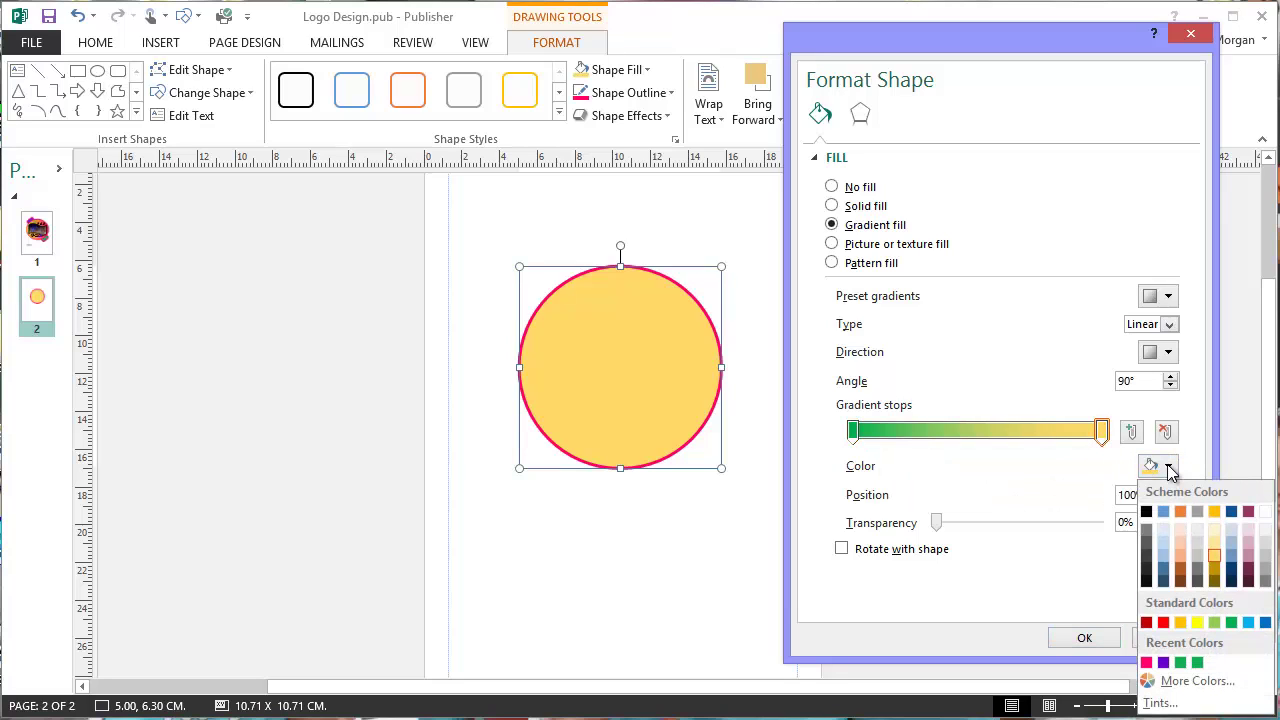
click(1248, 570)
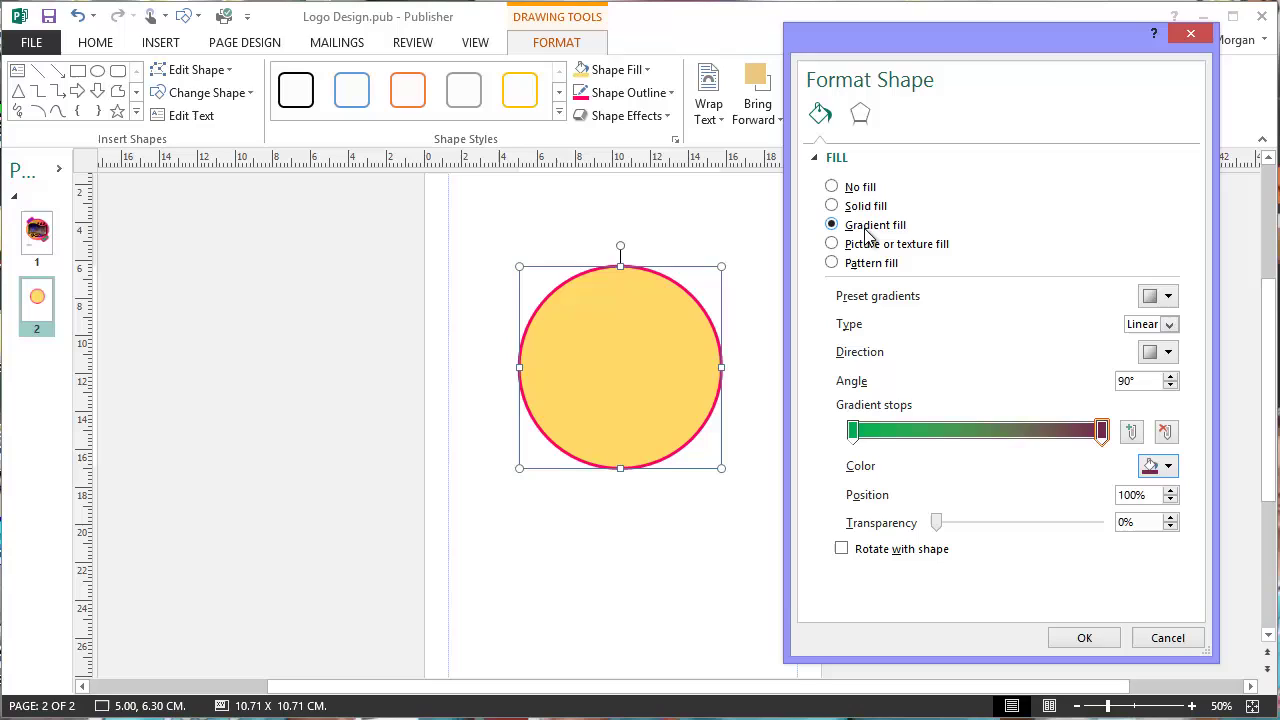
Give the gradient a horizontal linear direction at 180° and apply it to the circle
click(1169, 297)
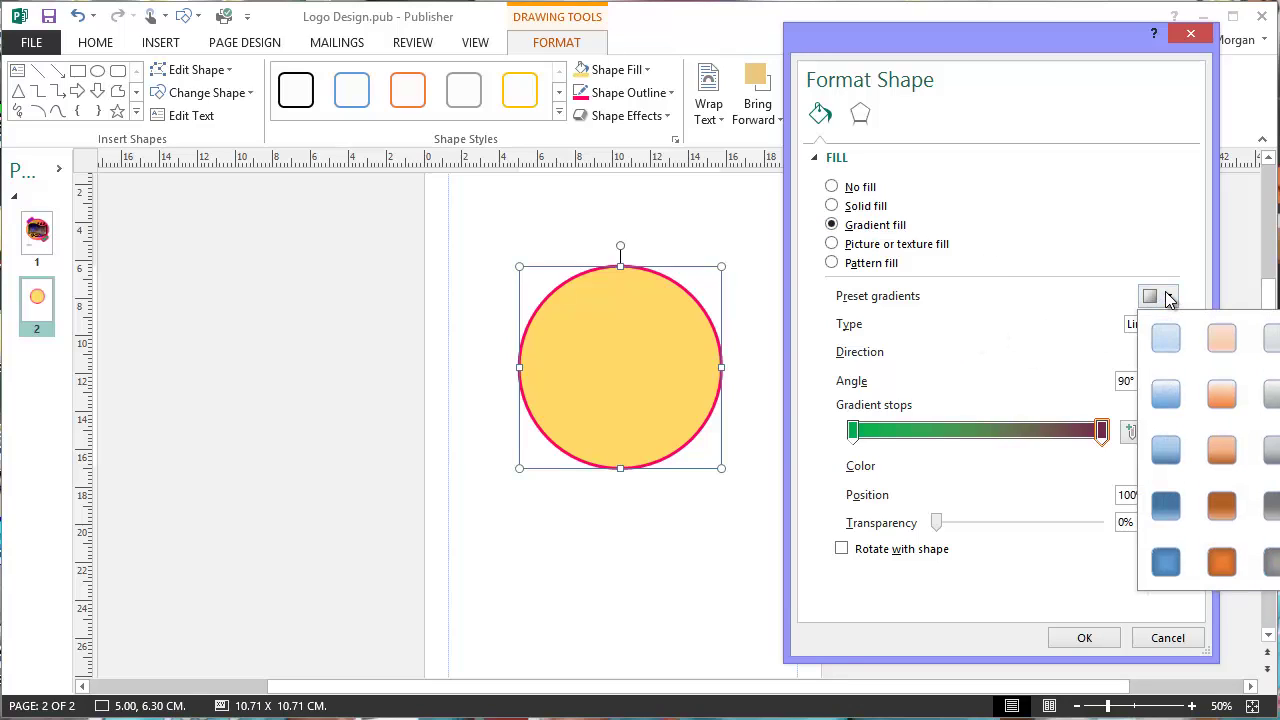
click(1169, 297)
click(1170, 324)
click(1175, 329)
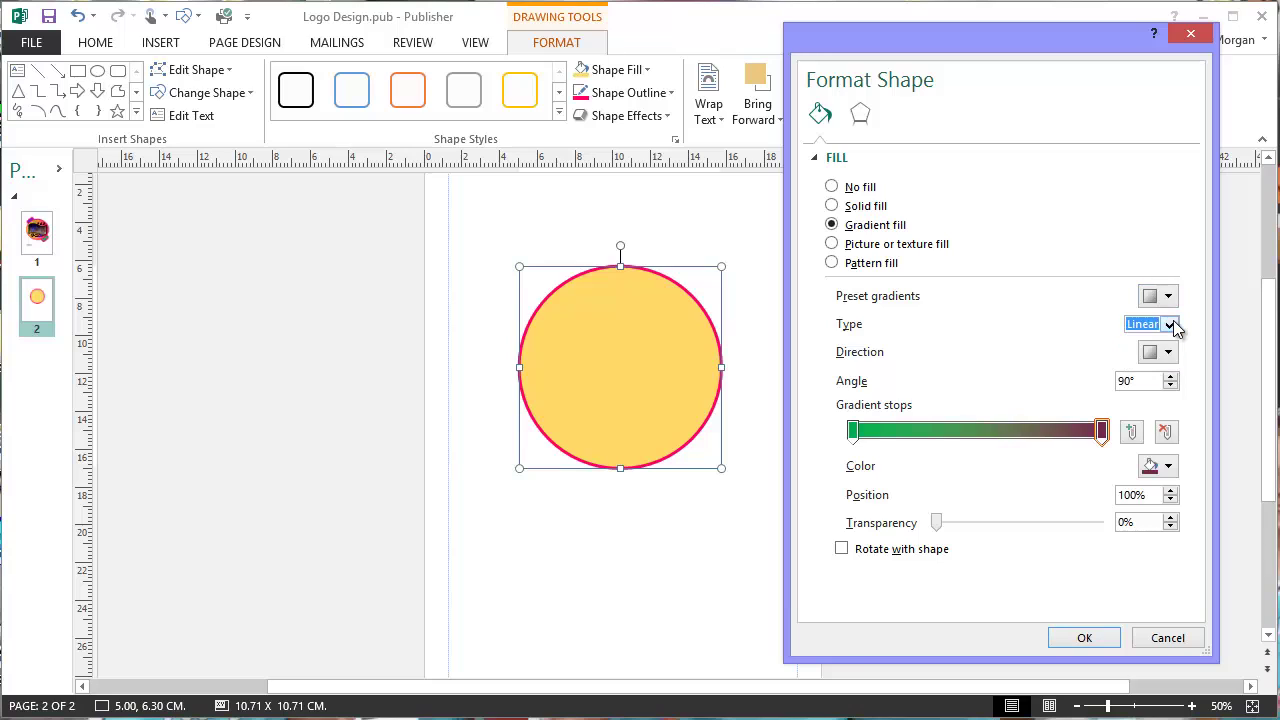
click(1170, 353)
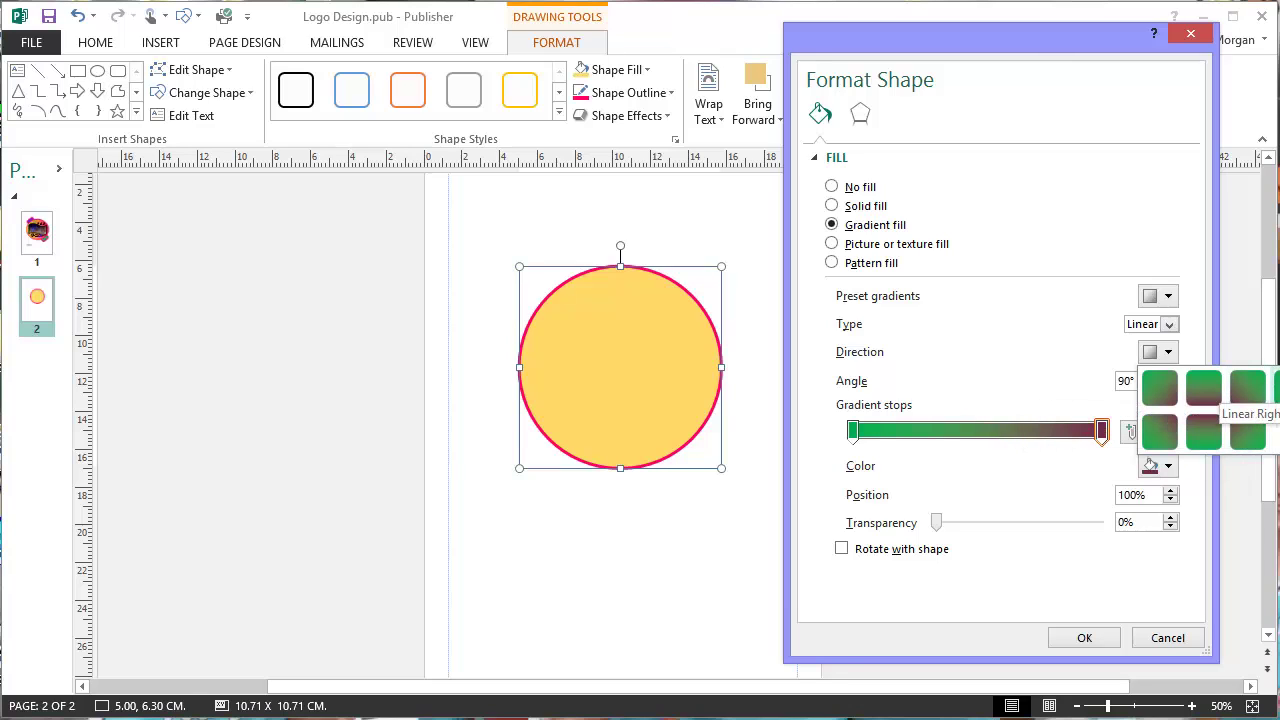
click(1274, 390)
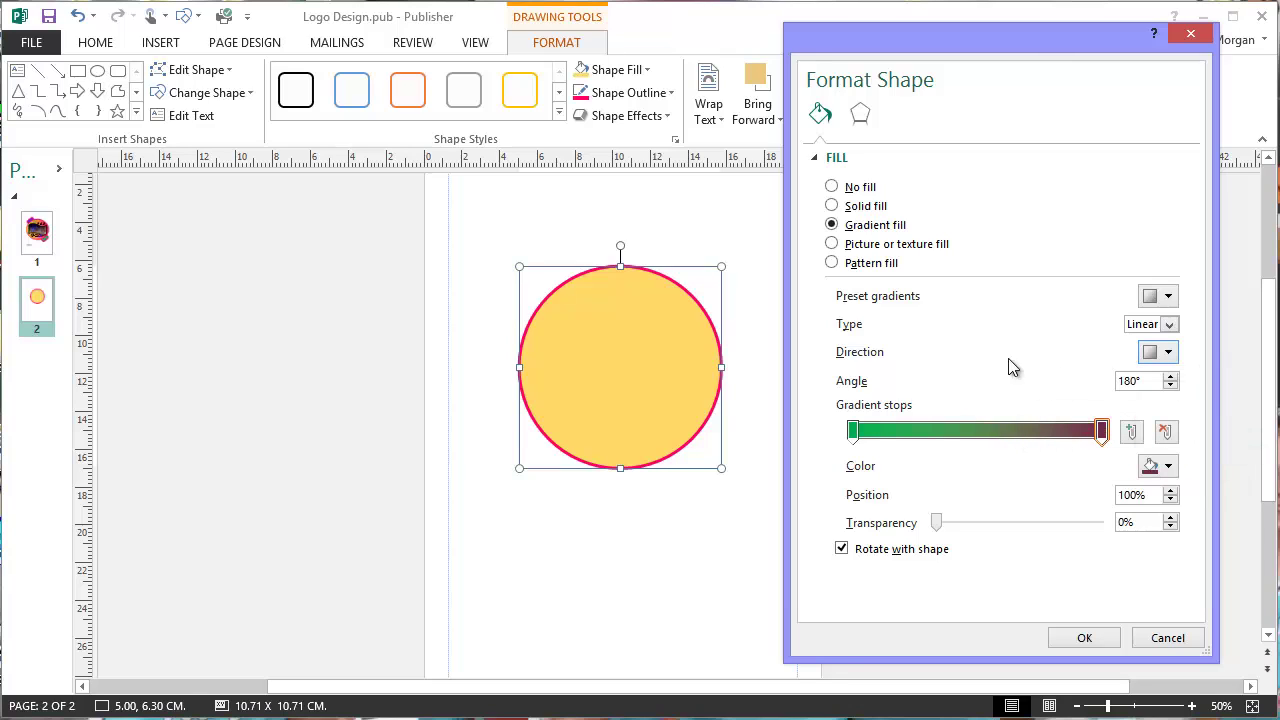
click(1084, 640)
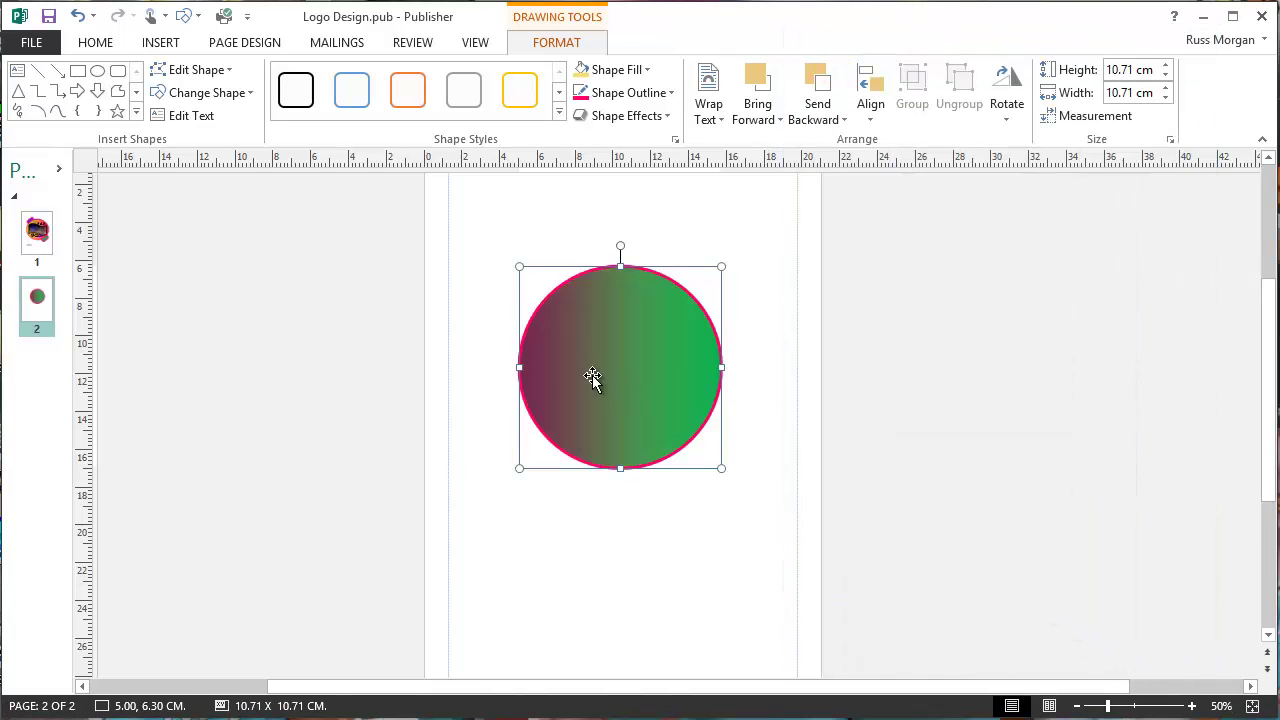
click(708, 517)
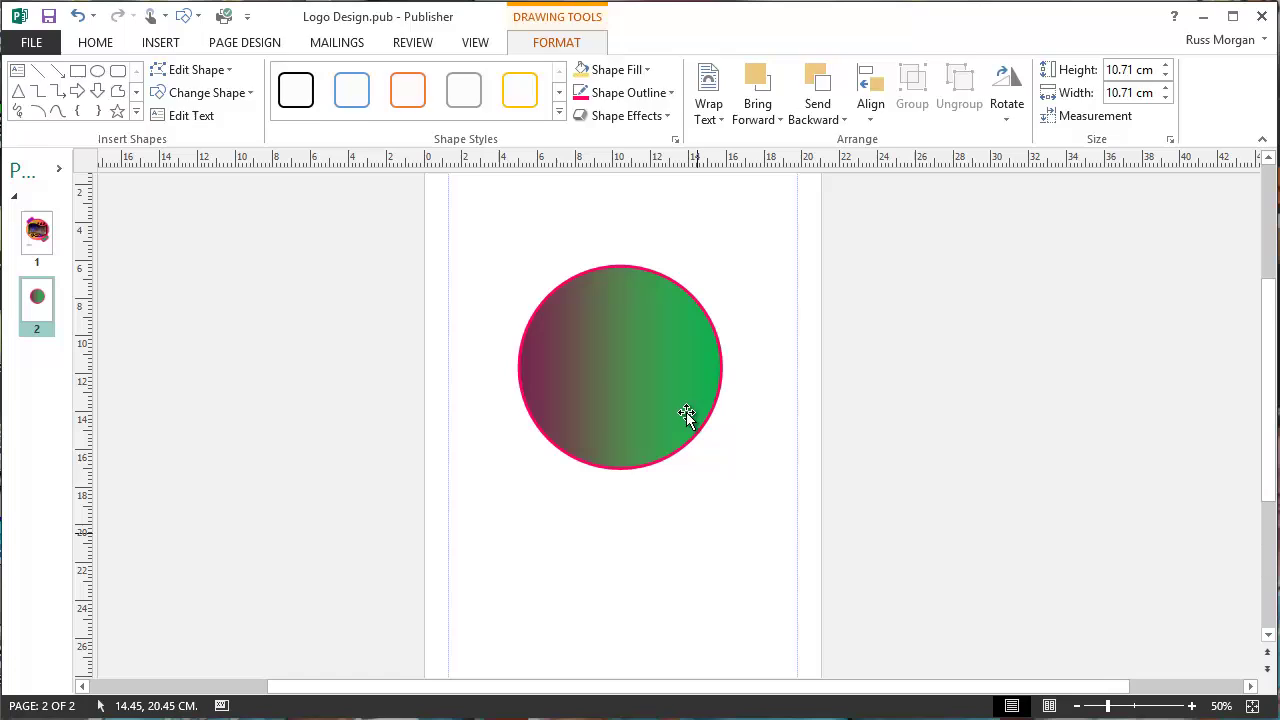
click(673, 370)
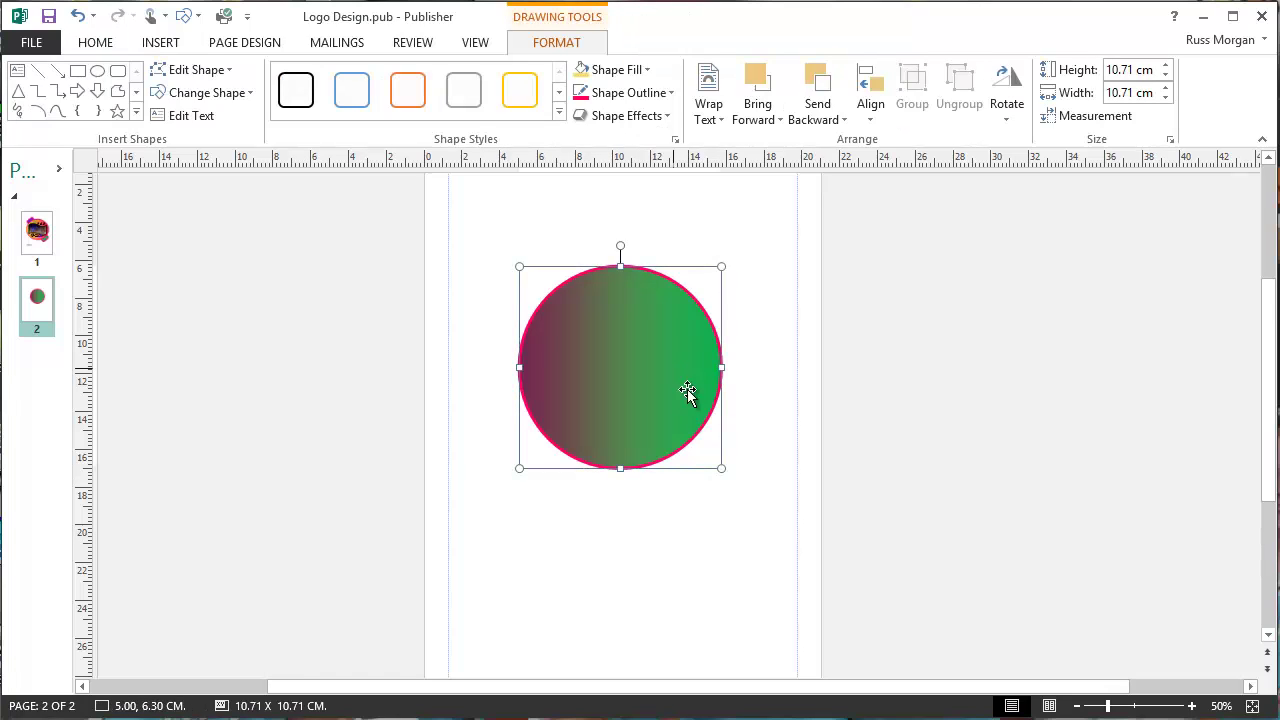
click(766, 424)
click(279, 232)
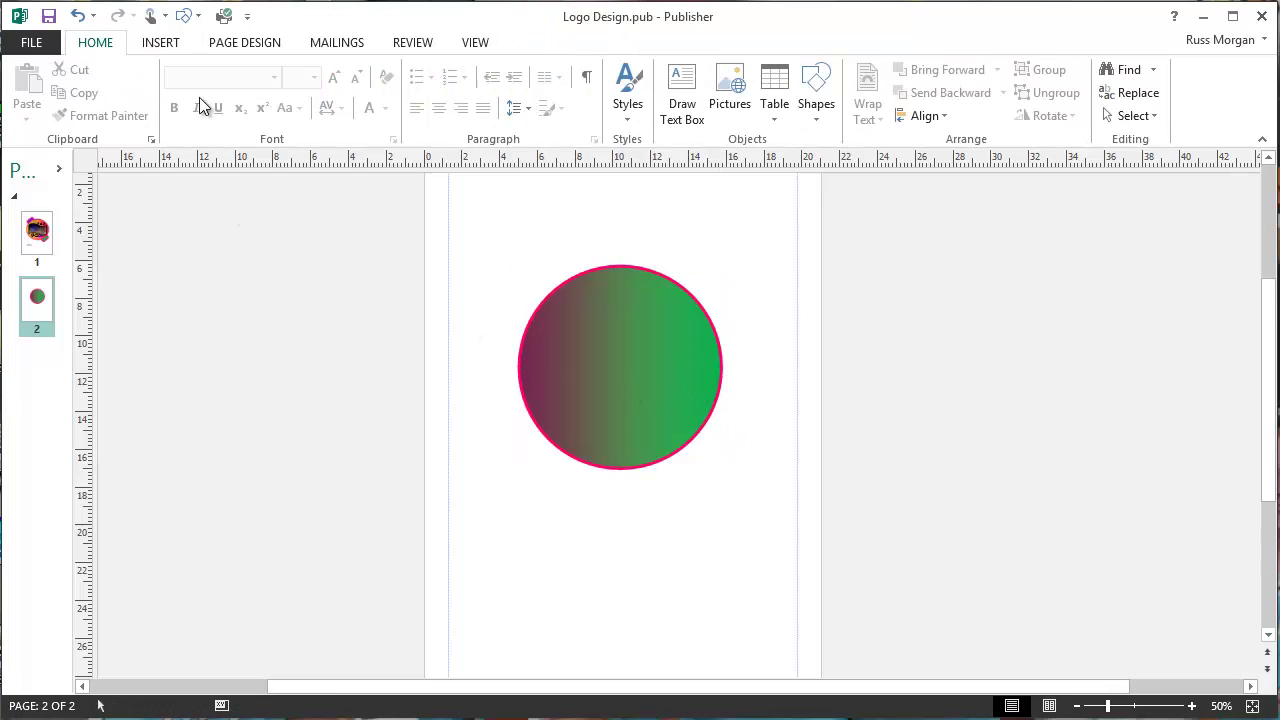
Draw a rounded rectangle about 16.2 by 5.4 cm below the circle and fill it with yellow
click(165, 46)
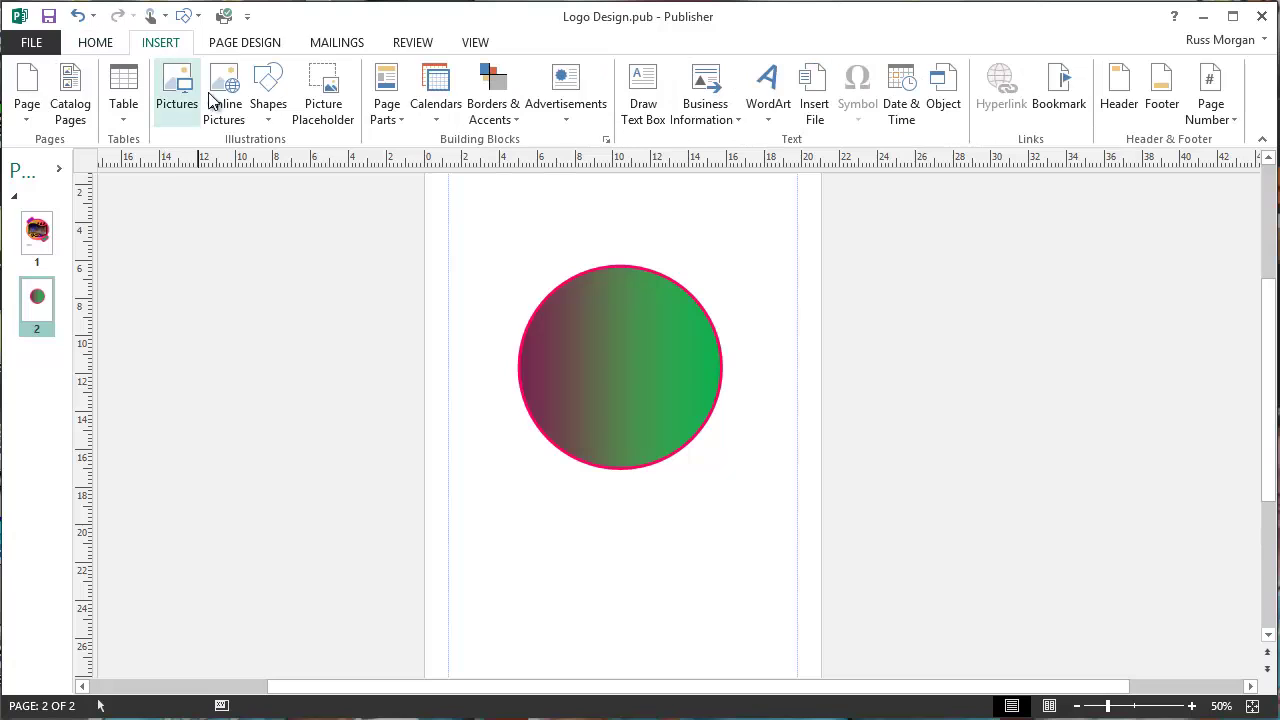
click(264, 118)
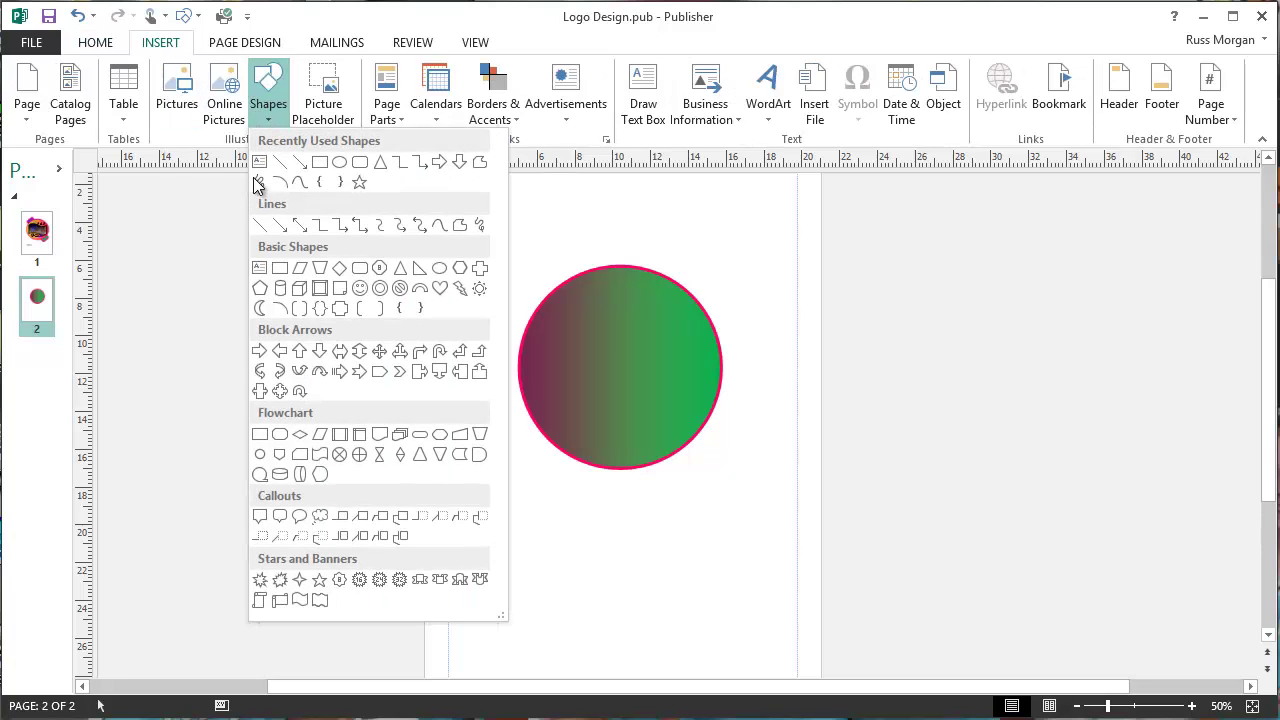
click(352, 162)
mouse_move(471, 494)
mouse_down()
mouse_move(620, 597)
mouse_move(777, 597)
mouse_up()
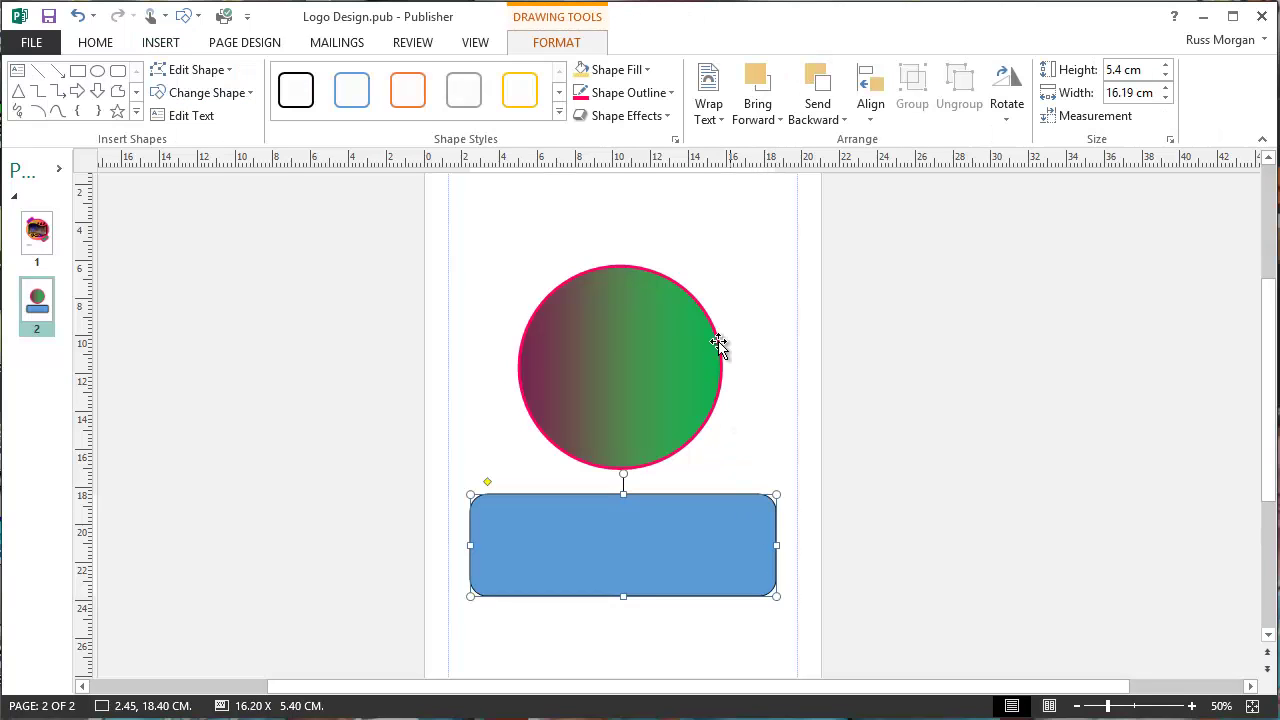
click(622, 69)
click(631, 225)
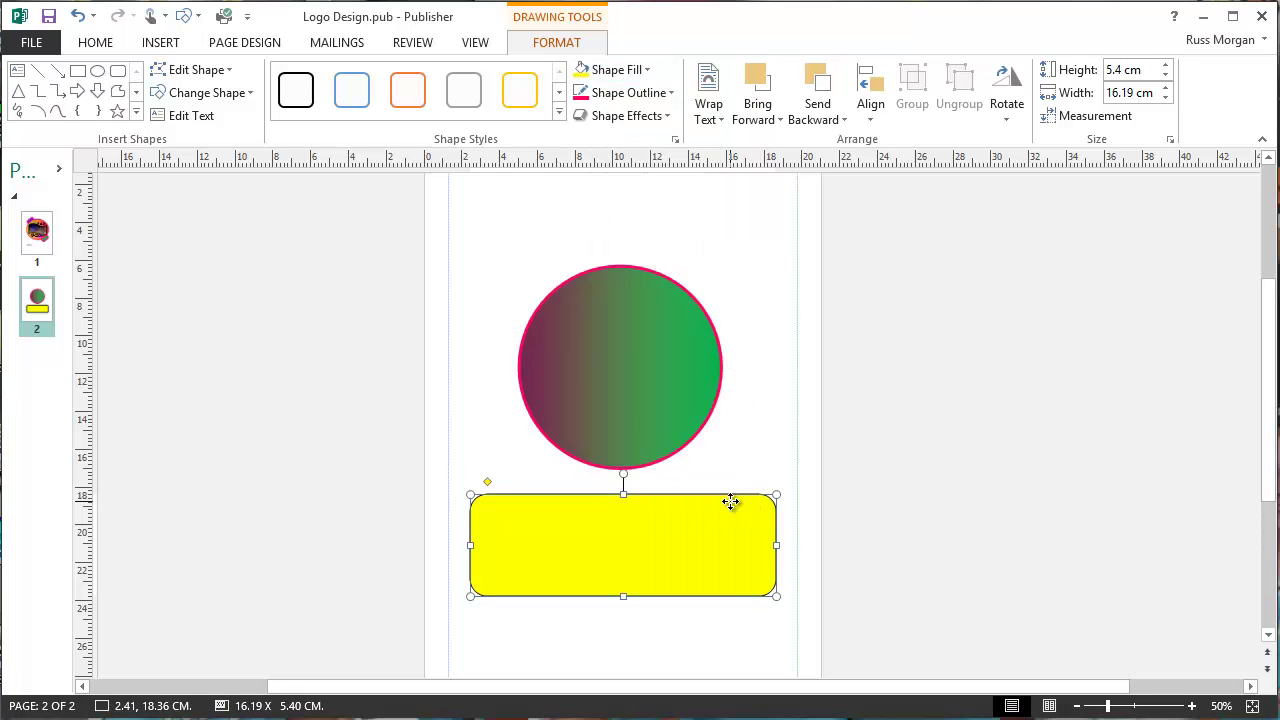
Move the yellow rounded rectangle up across the middle of the circle and send it behind the circle
drag(731, 503, 731, 337)
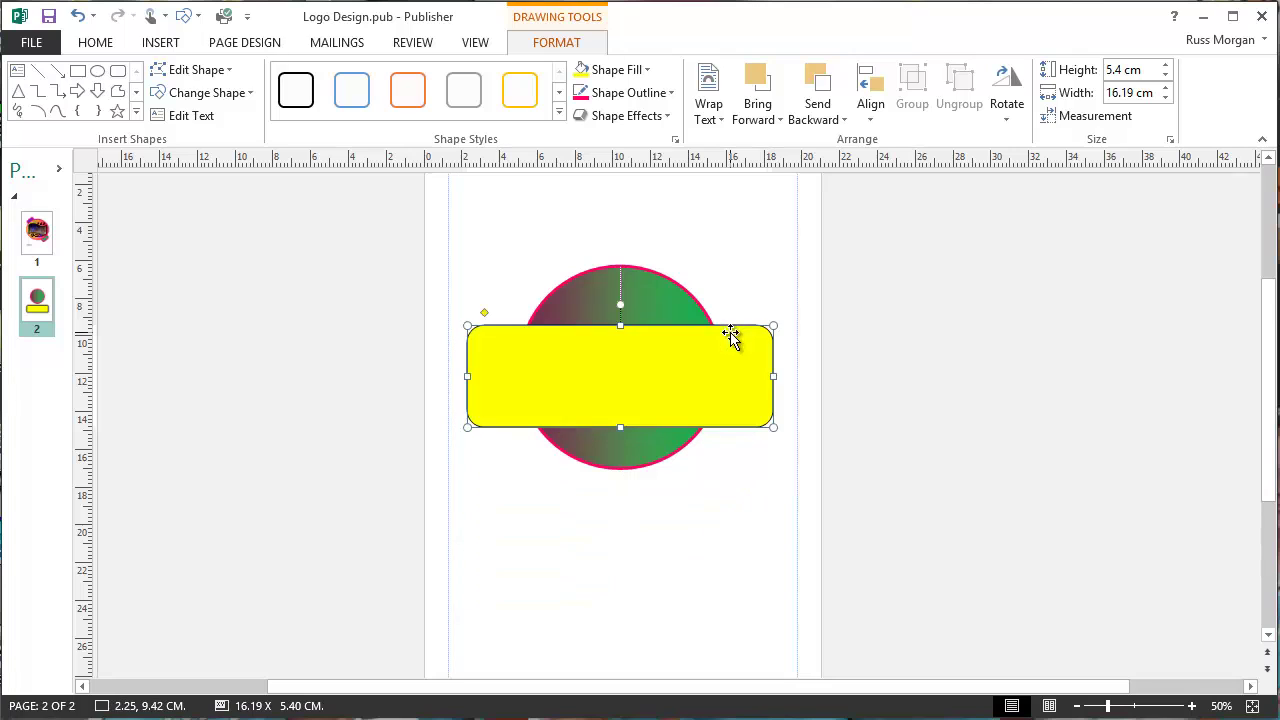
click(730, 531)
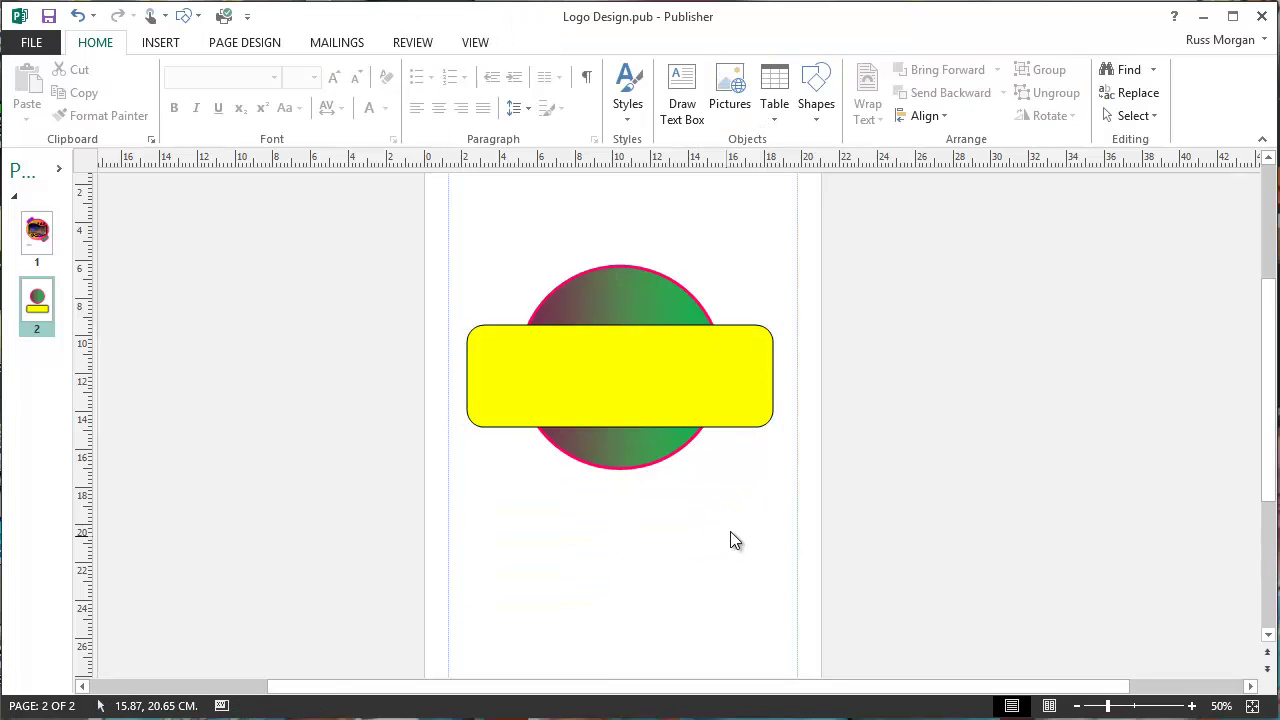
click(680, 347)
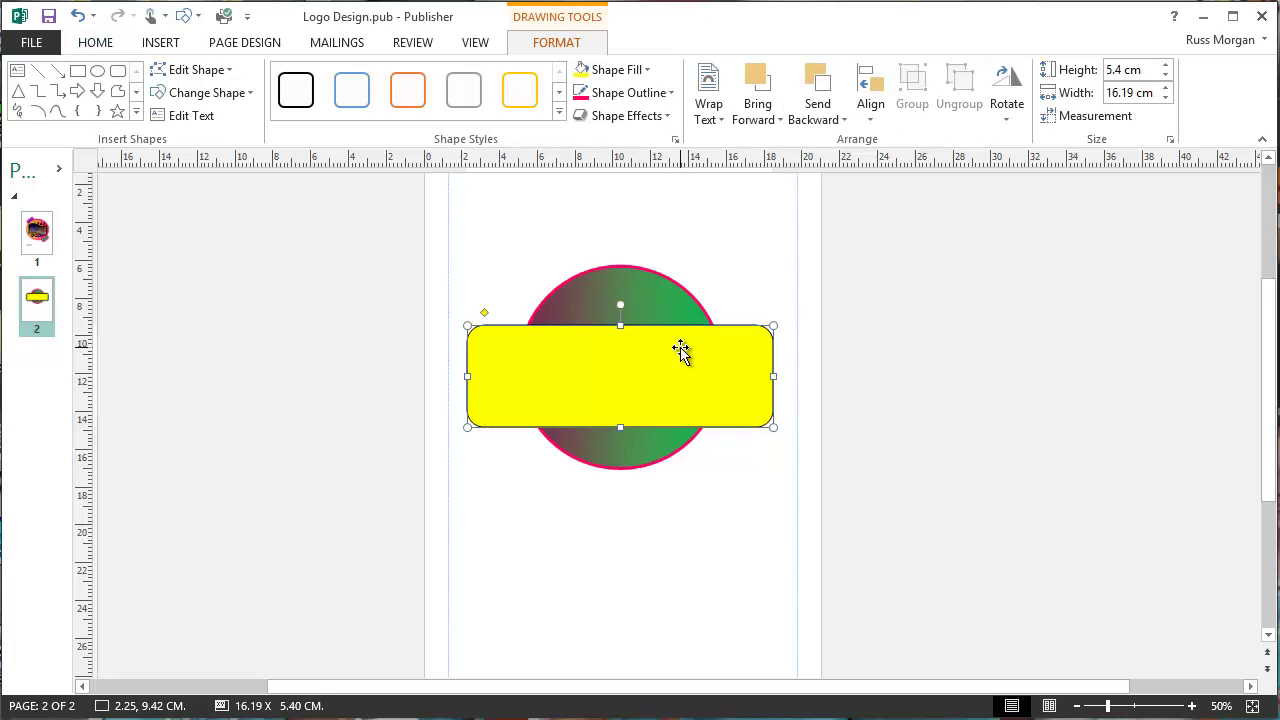
click(823, 88)
click(772, 248)
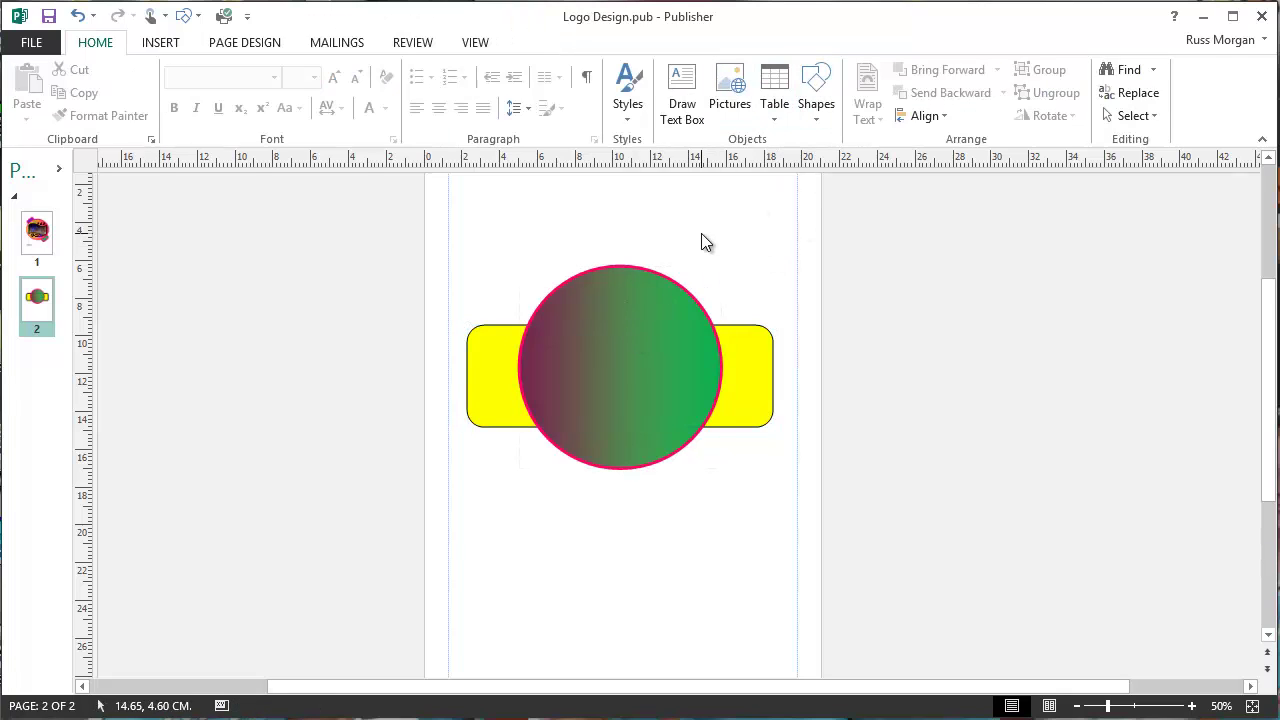
click(660, 310)
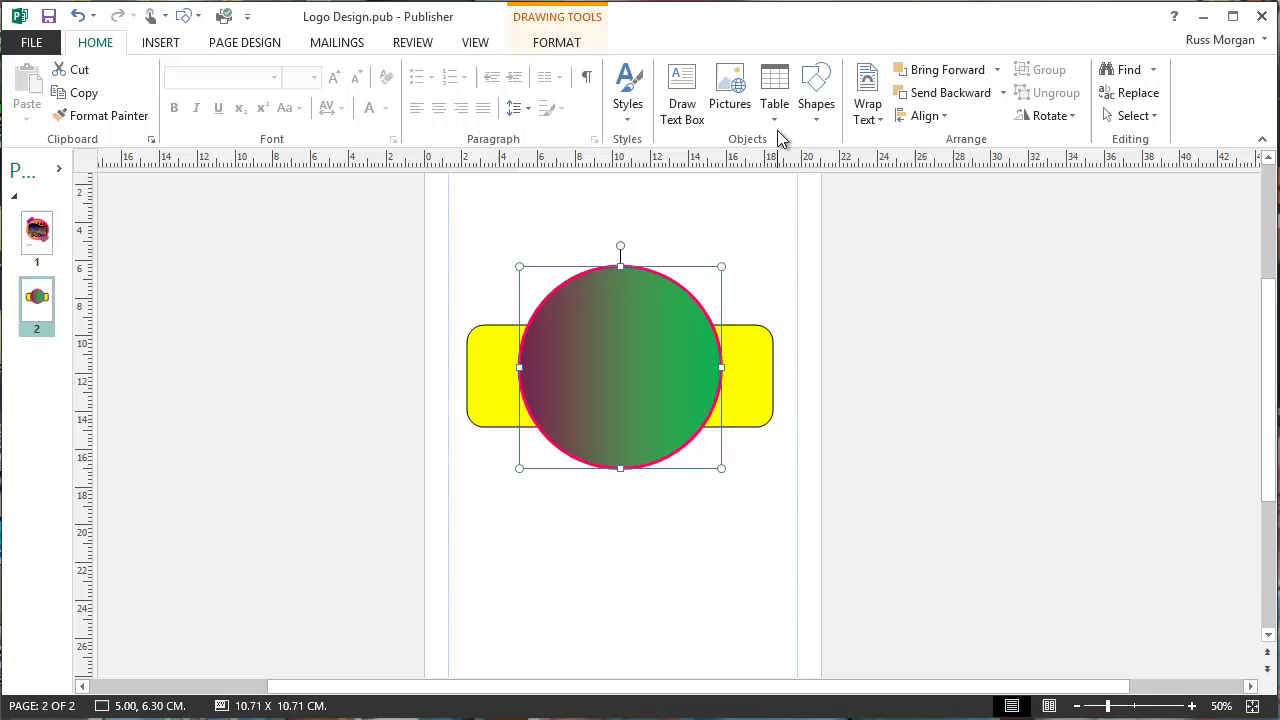
click(570, 44)
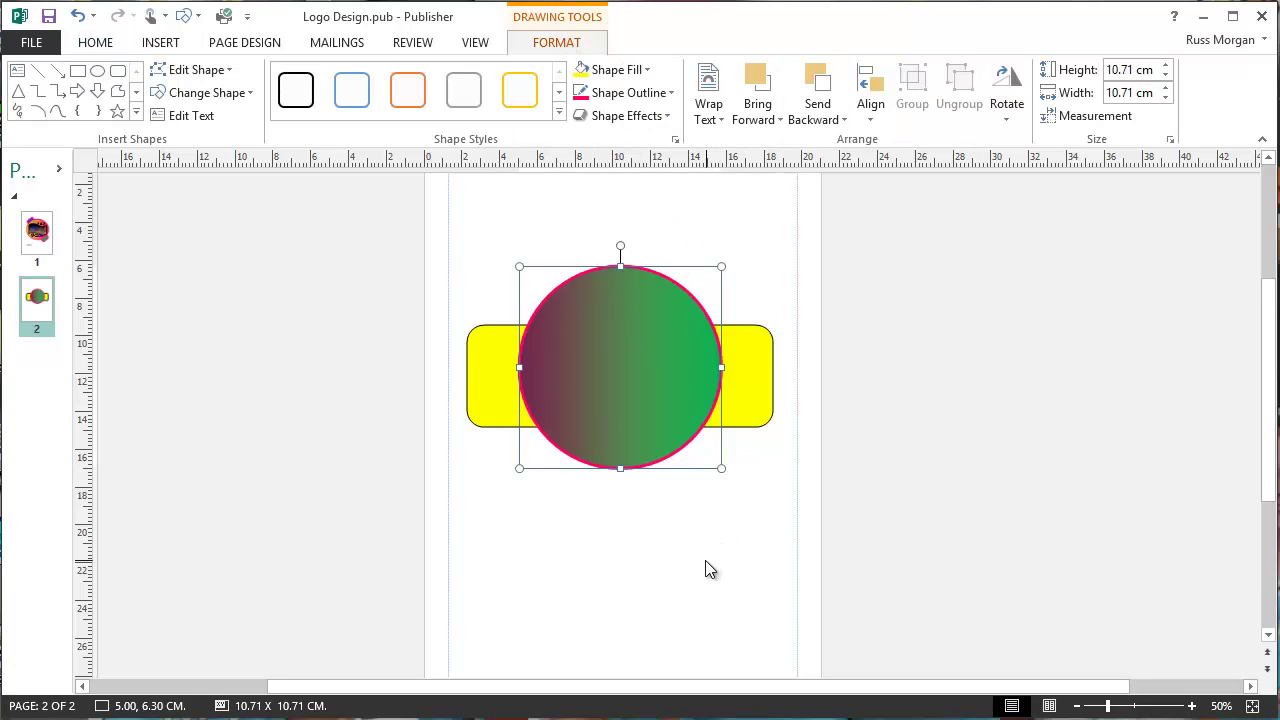
click(709, 480)
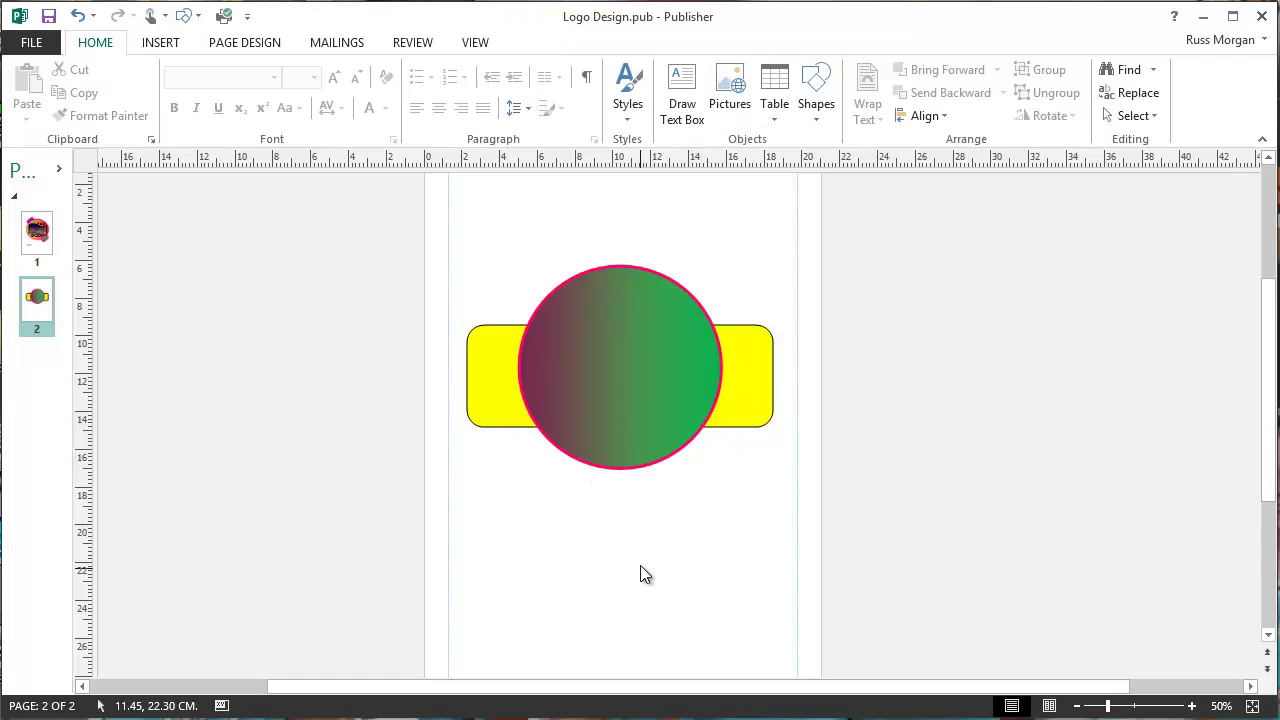
Select both the circle and the yellow rounded rectangle and align them with Align Middle
click(682, 302)
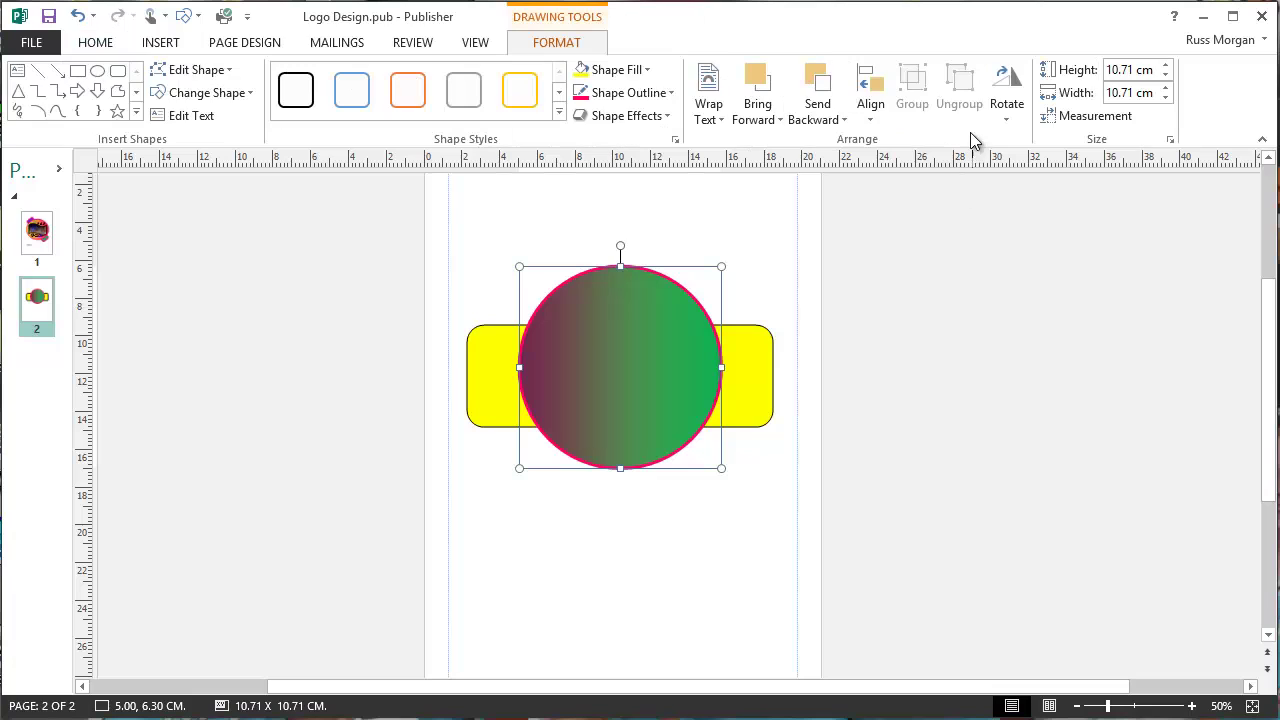
click(870, 112)
click(764, 251)
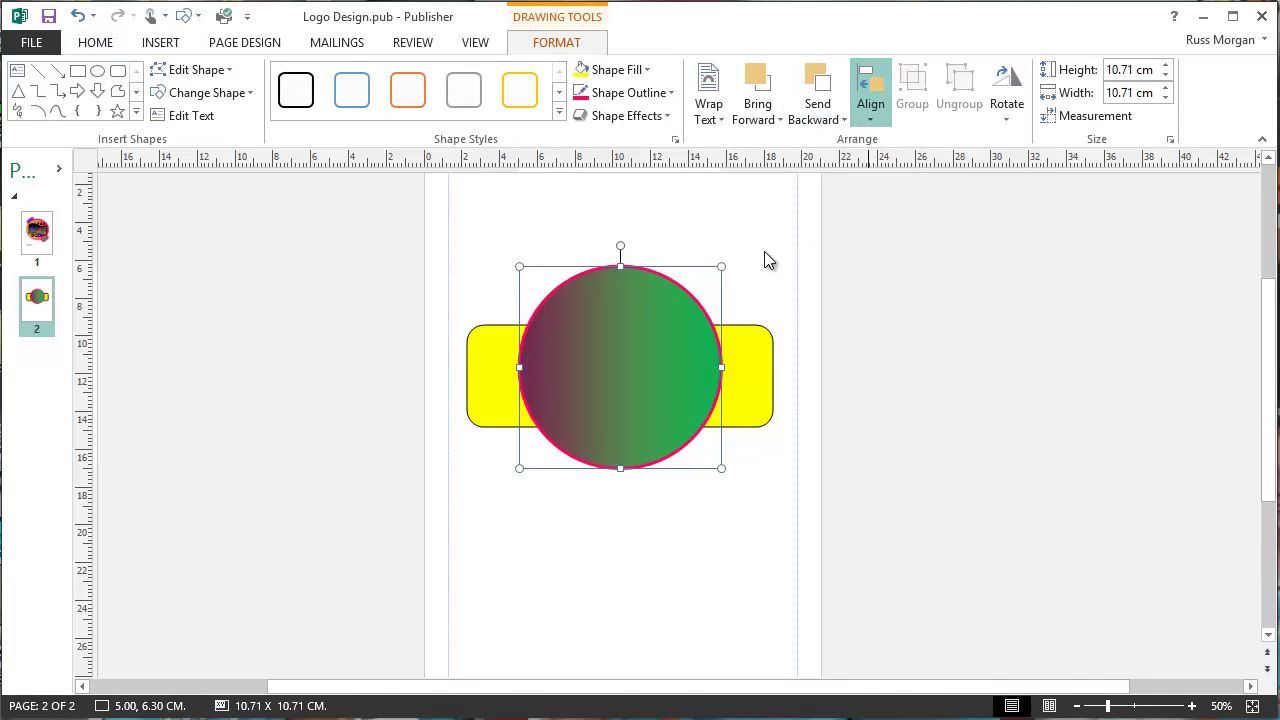
click(737, 350)
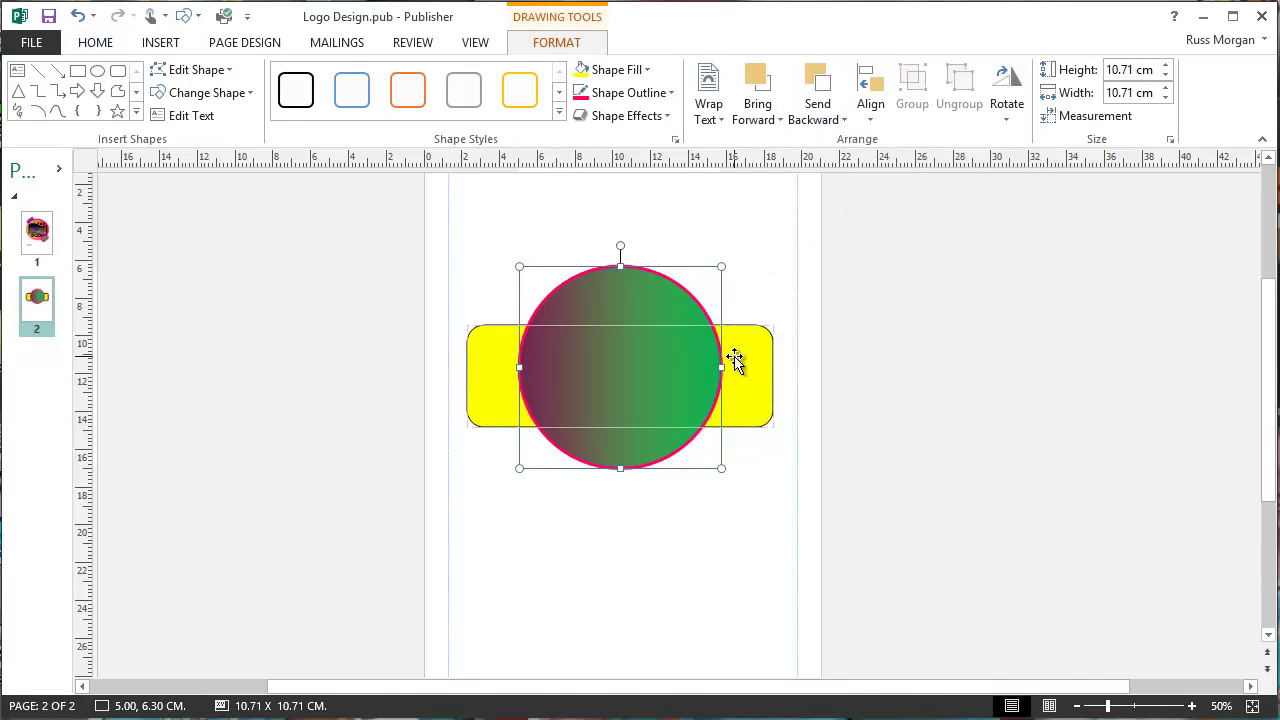
shift+click(687, 311)
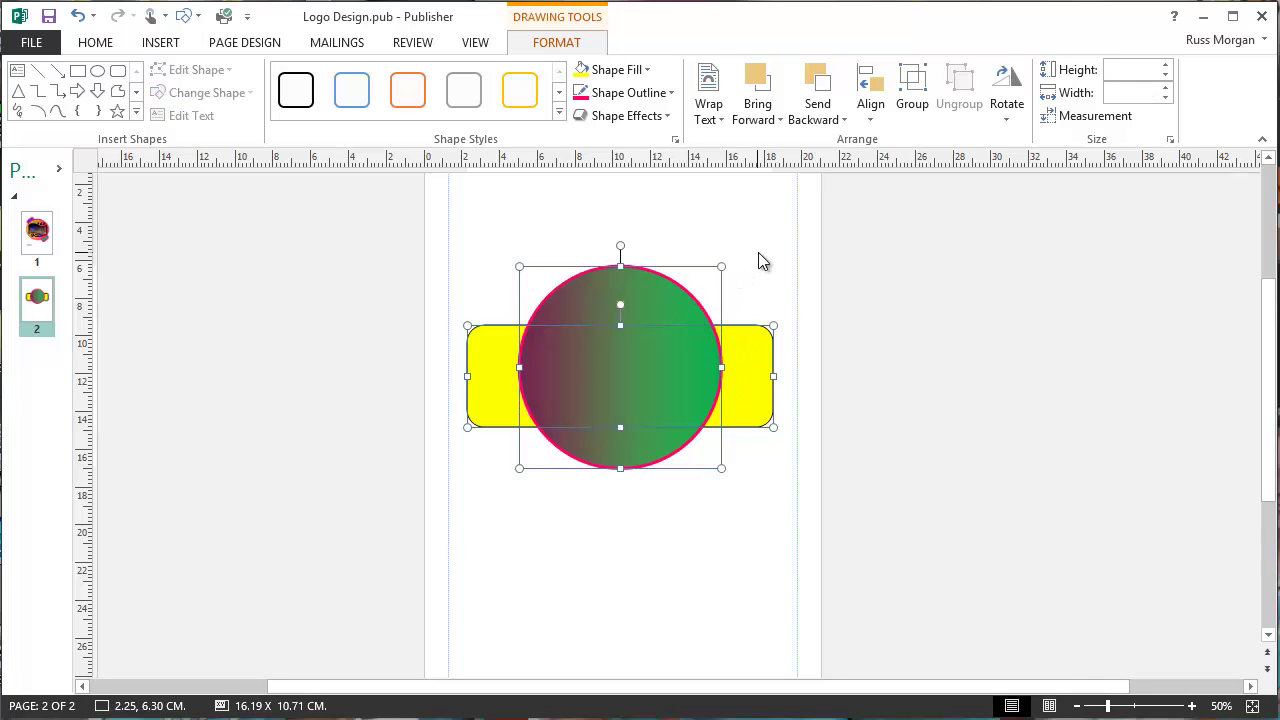
click(870, 115)
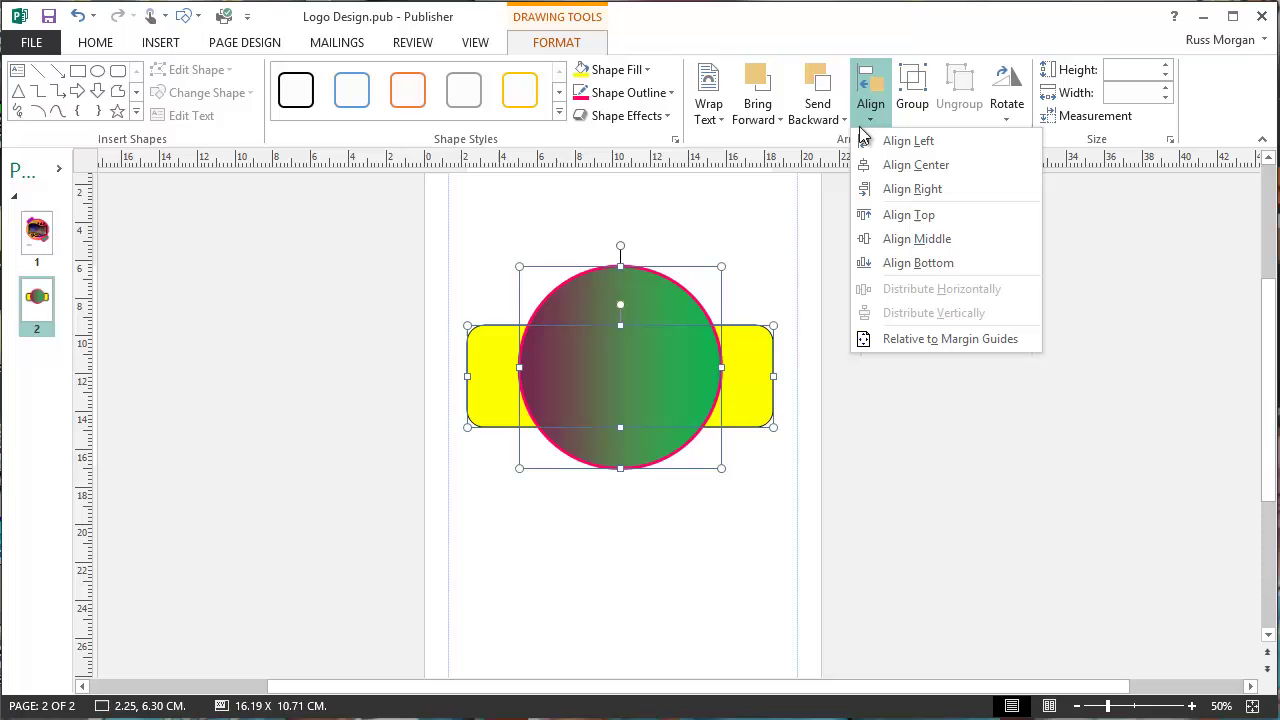
click(907, 238)
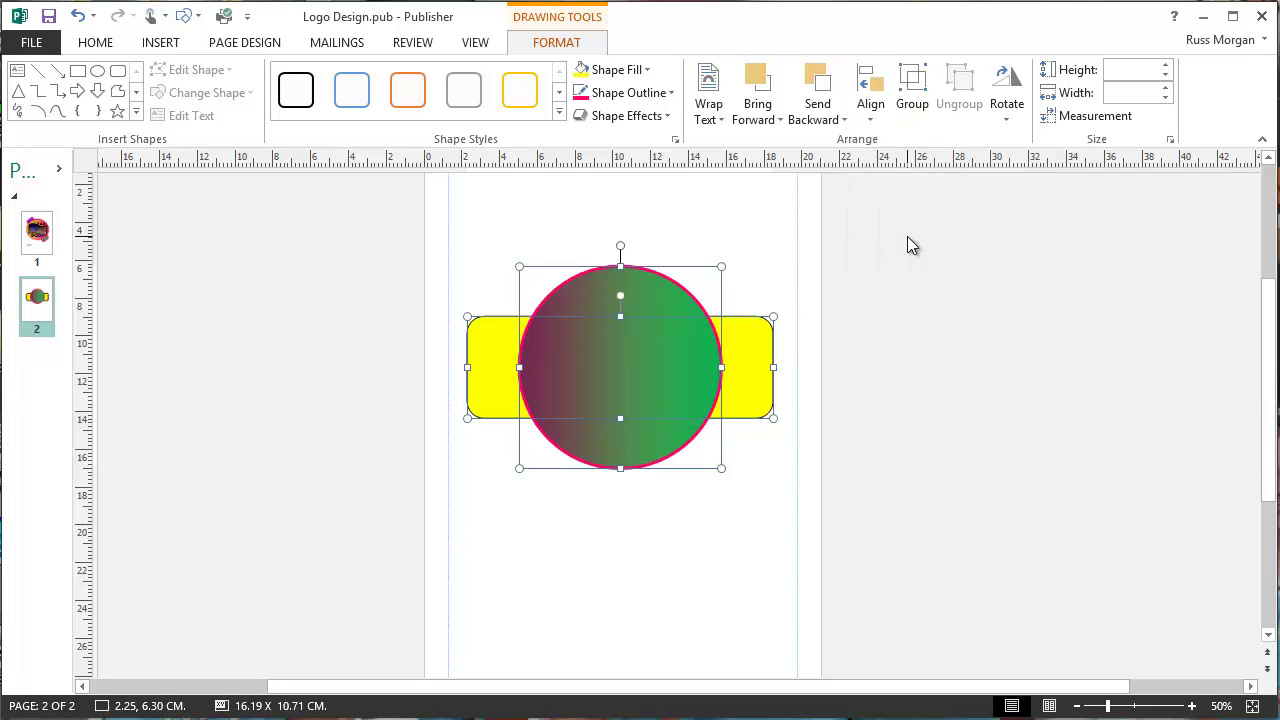
click(765, 248)
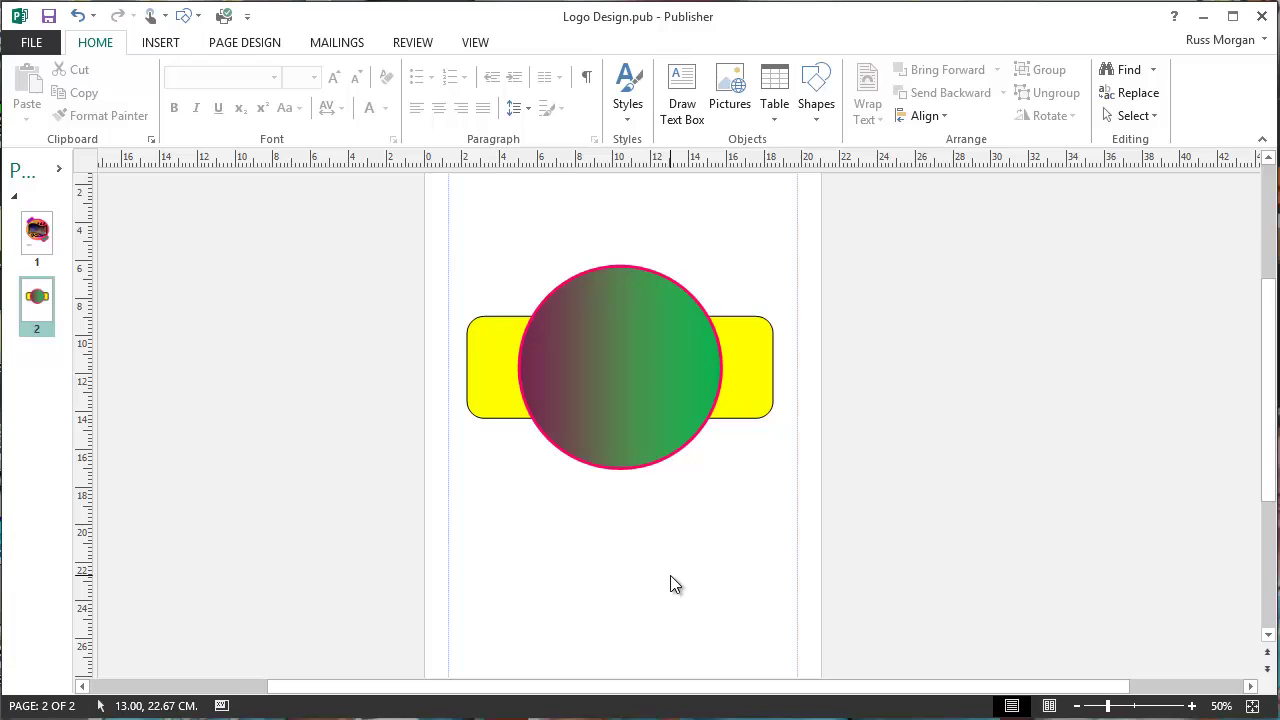
Draw a text box about 10.6 by 1.8 cm above the circle and enter the text "98.5 FM"
click(160, 42)
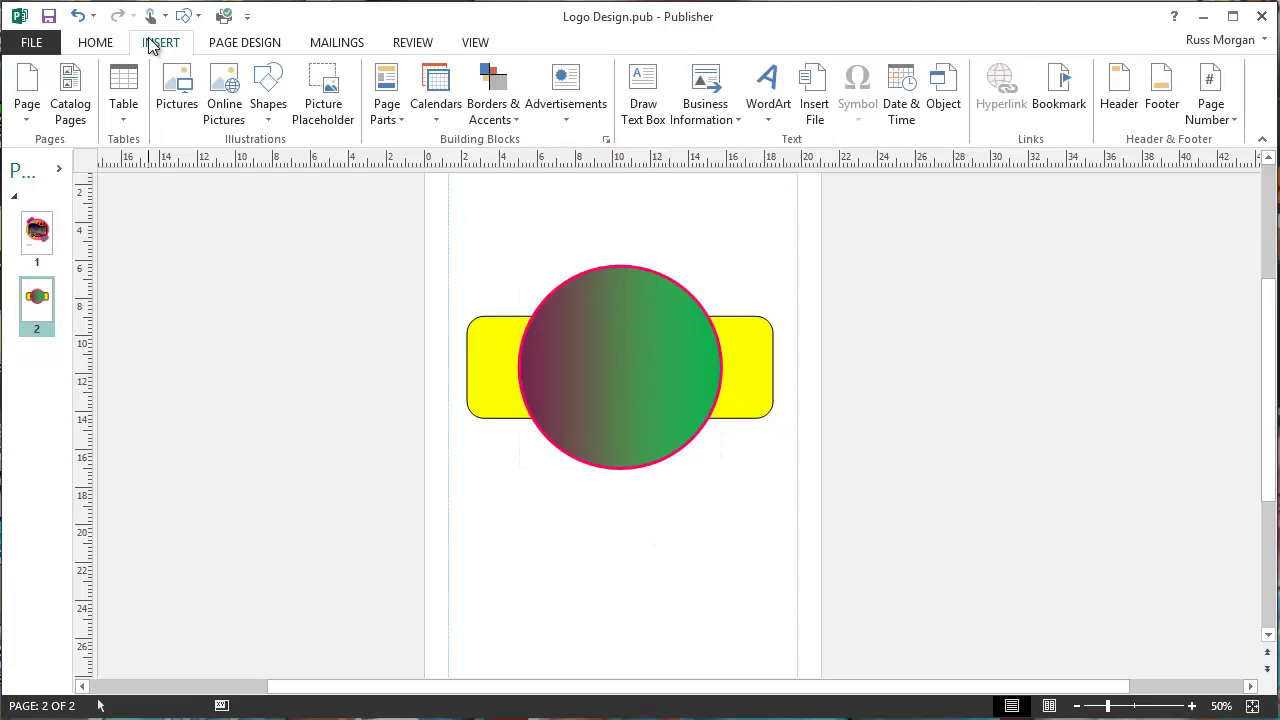
click(645, 116)
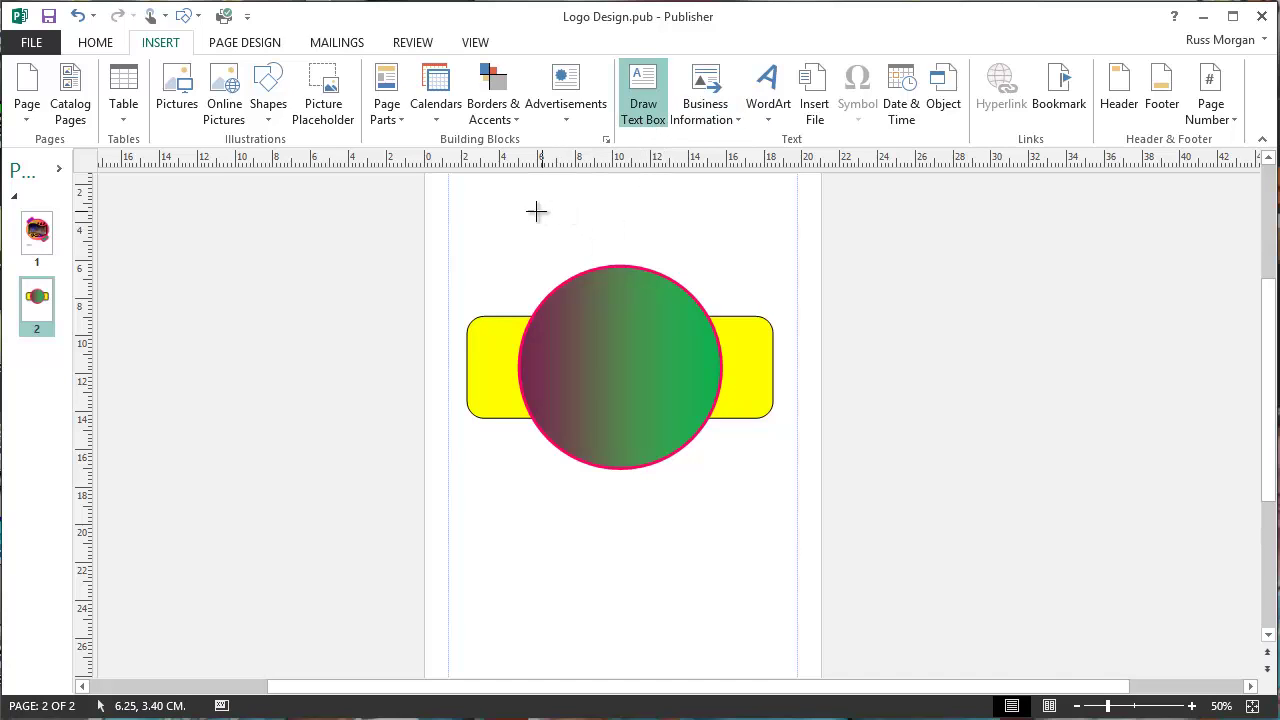
drag(529, 206, 741, 252)
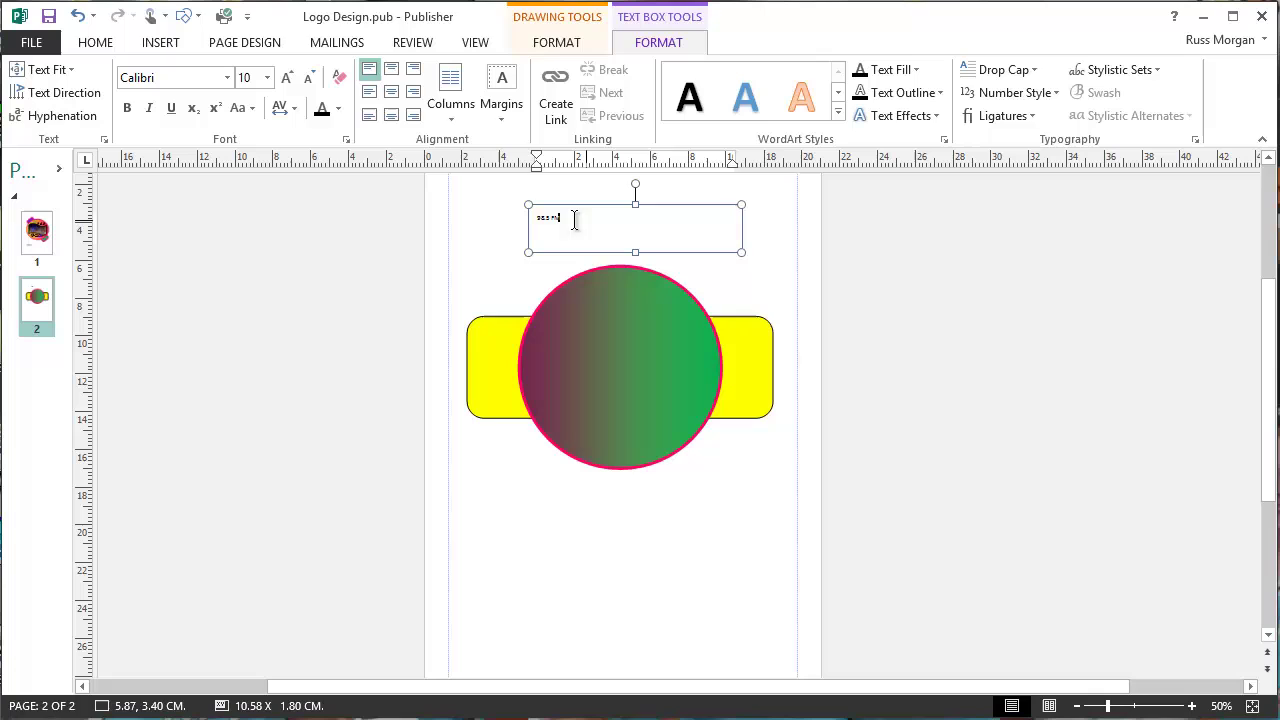
Enlarge the "98.5 FM" text to 48 pt and extend its text box to about 12.6 by 3.3 cm
drag(574, 220, 534, 220)
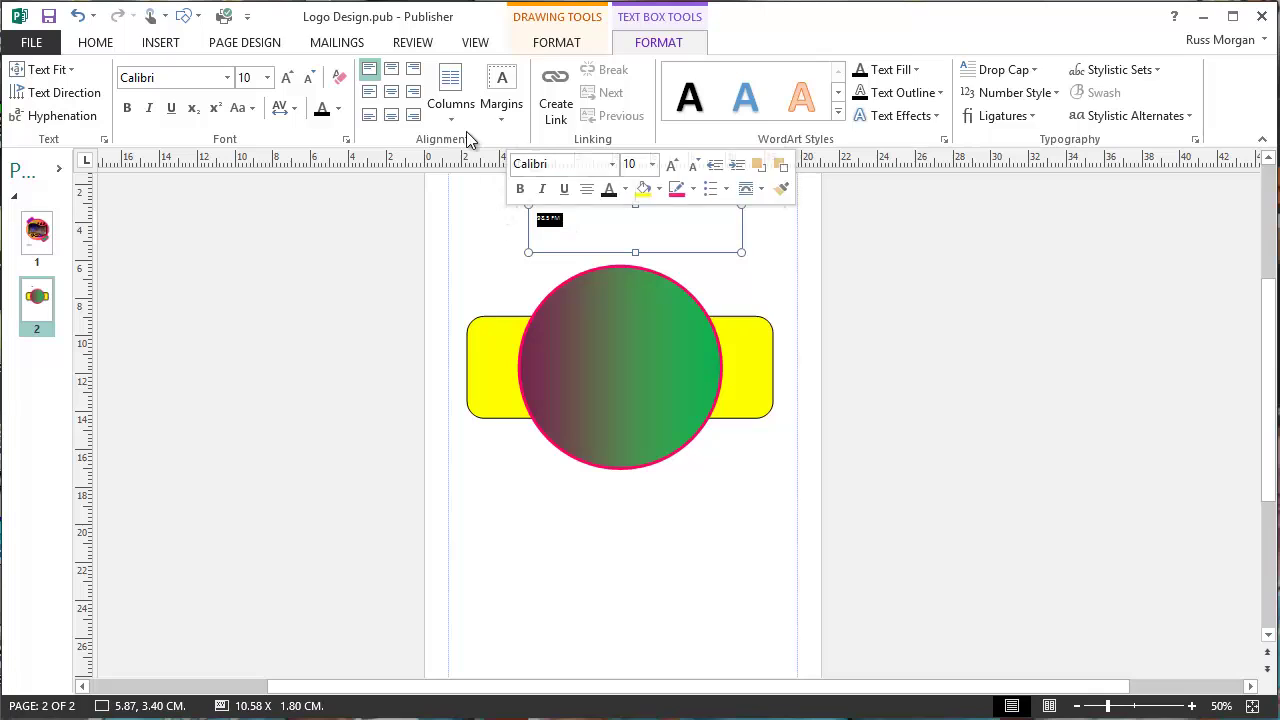
click(287, 78)
click(287, 78)
click(287, 78)
click(287, 78)
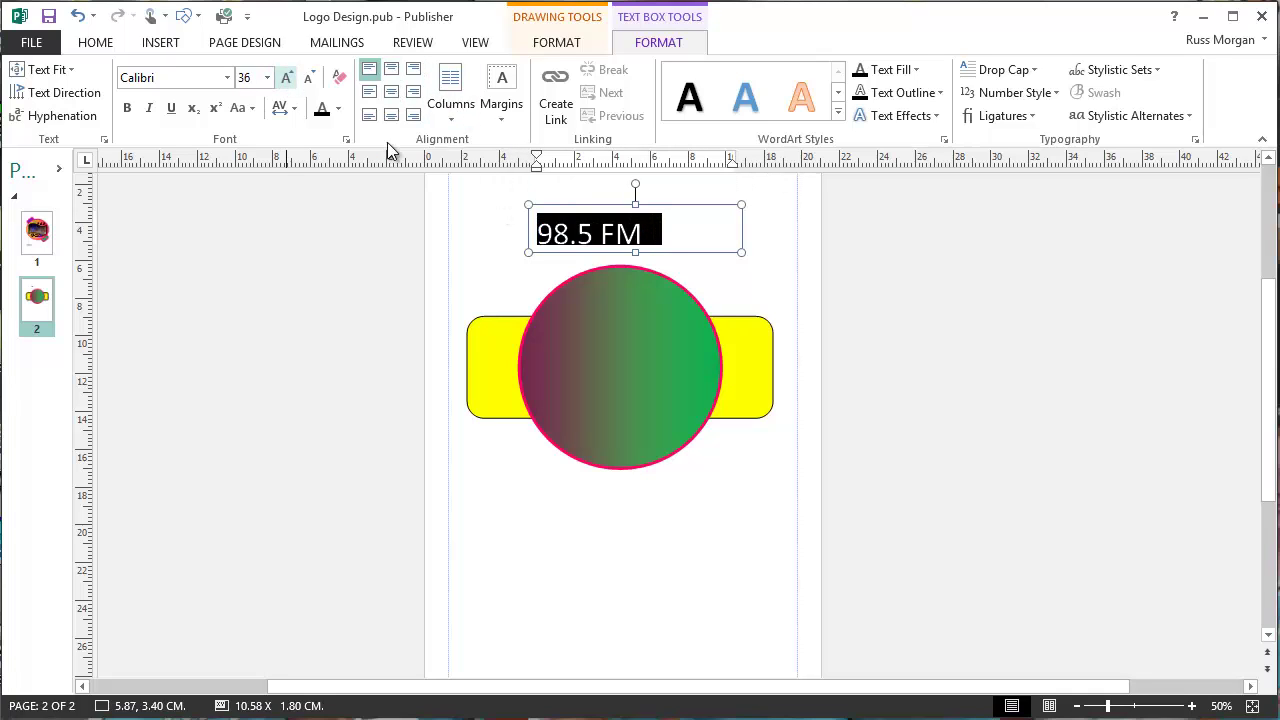
drag(741, 252, 779, 281)
Reduce only the word "FM" in the text box to 24 pt
click(636, 232)
double_click(606, 228)
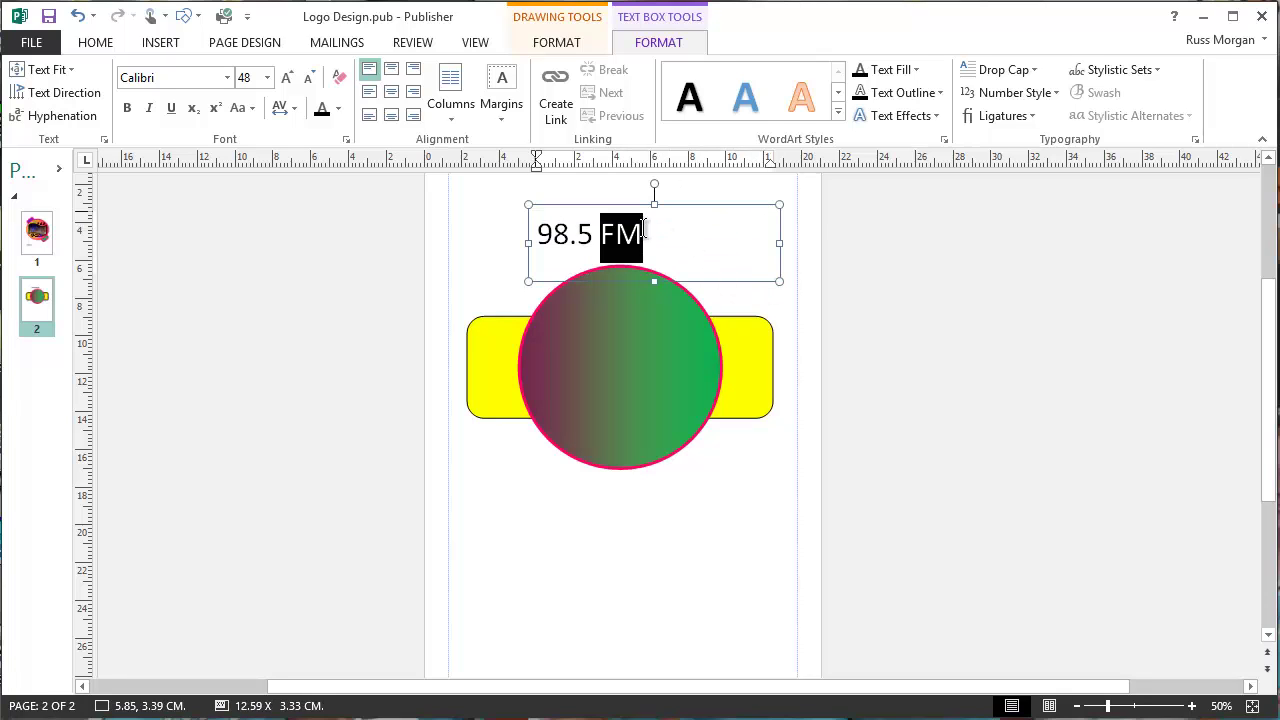
click(311, 78)
click(311, 78)
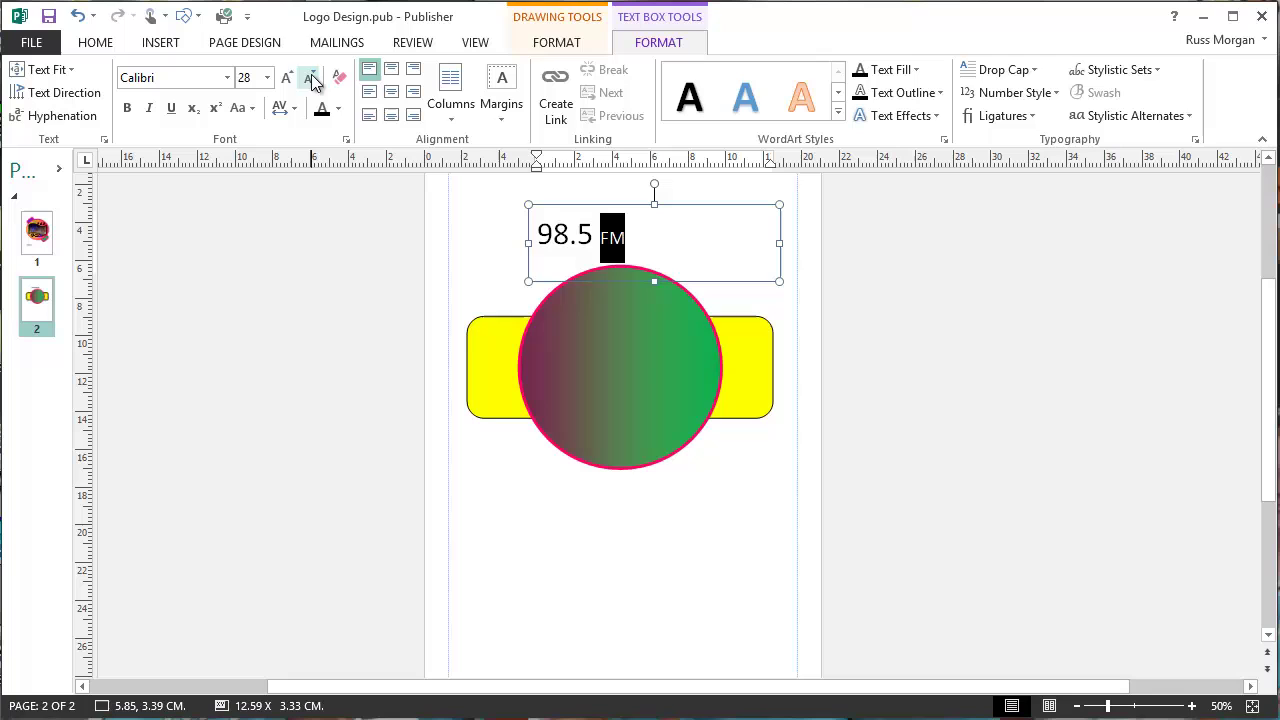
click(311, 78)
click(311, 78)
click(690, 258)
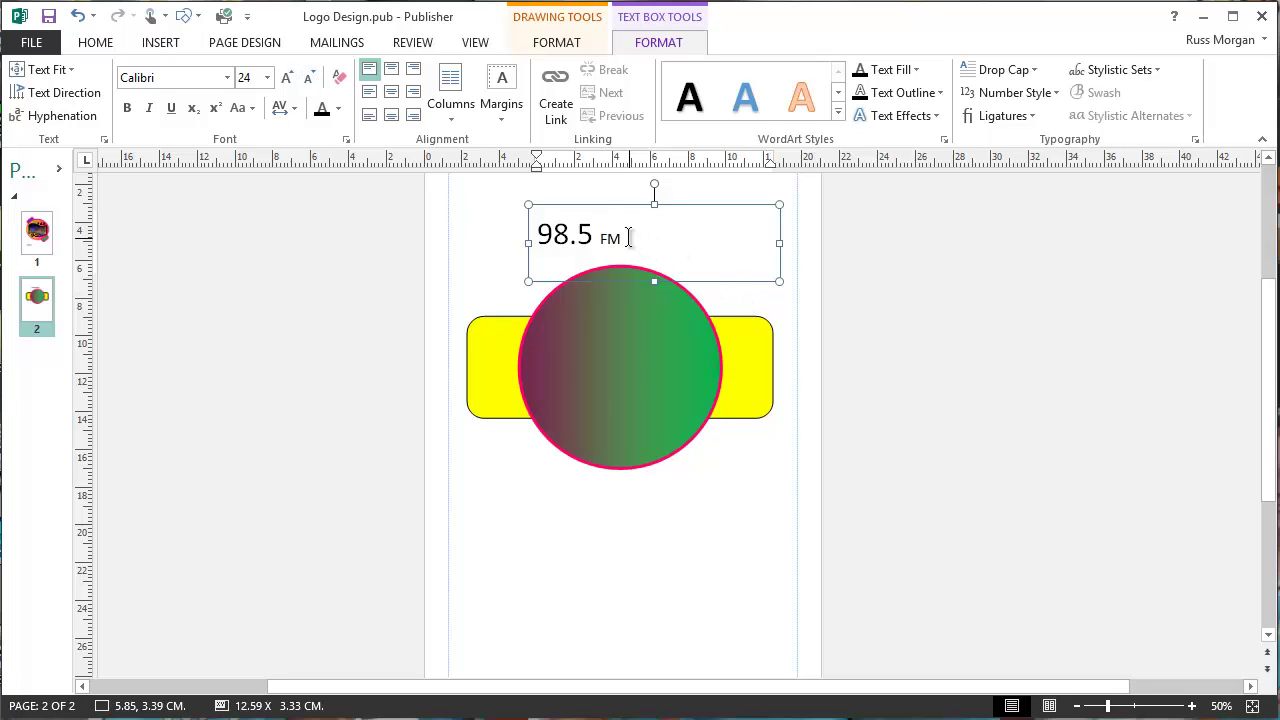
Change the font of the whole "98.5 FM" text to Britannic Bold
drag(628, 237, 538, 234)
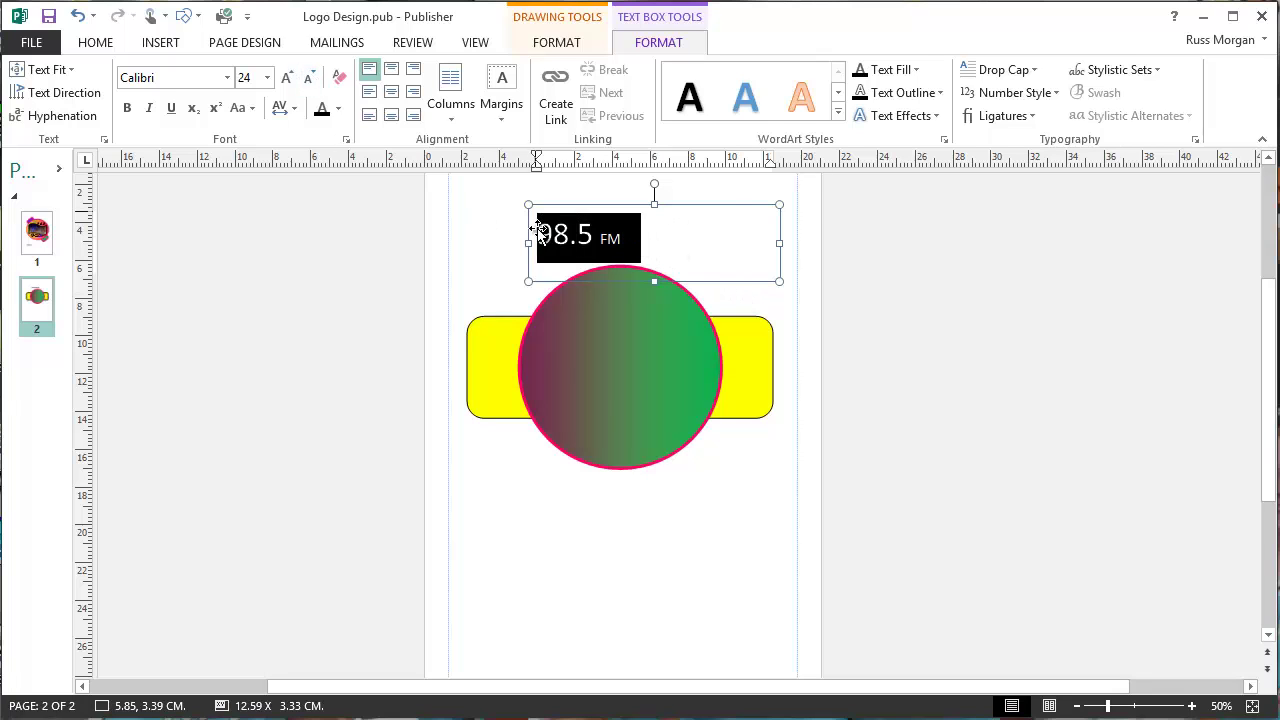
click(228, 78)
scroll(228, 105, down, 10)
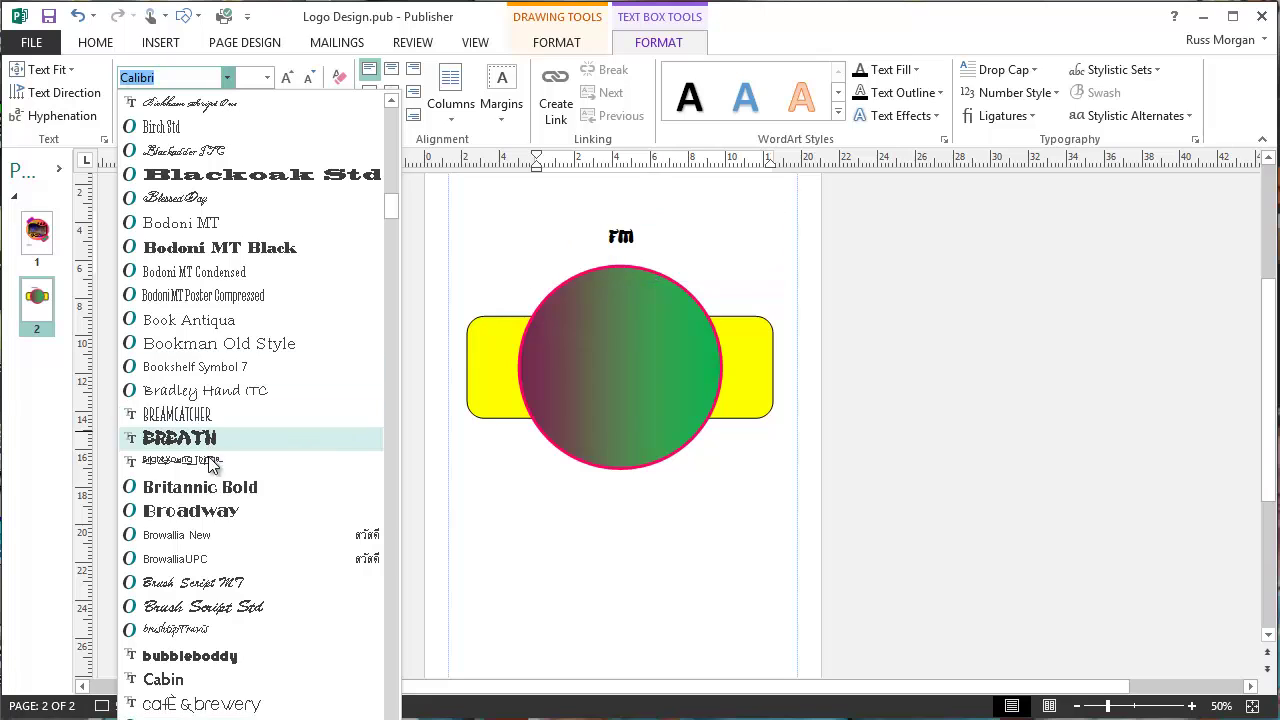
click(205, 487)
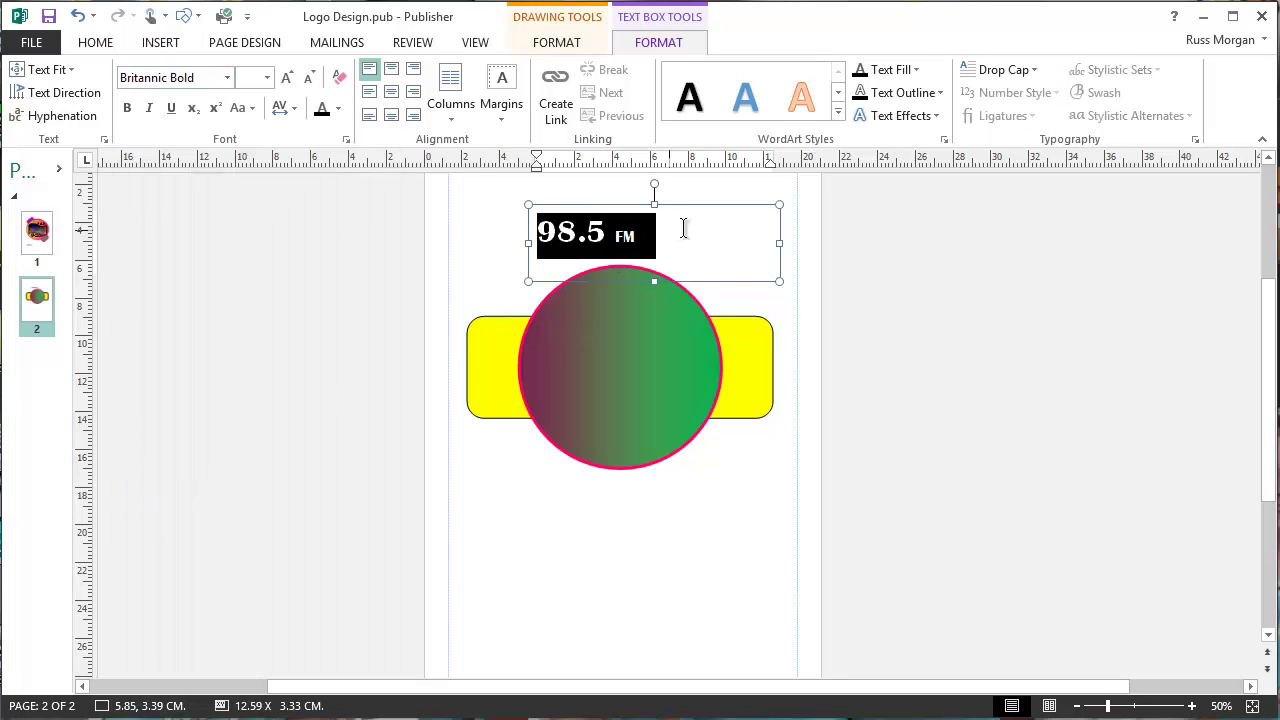
click(737, 306)
Narrow the "98.5 FM" text box to about 7 cm and move it onto the circle
click(706, 274)
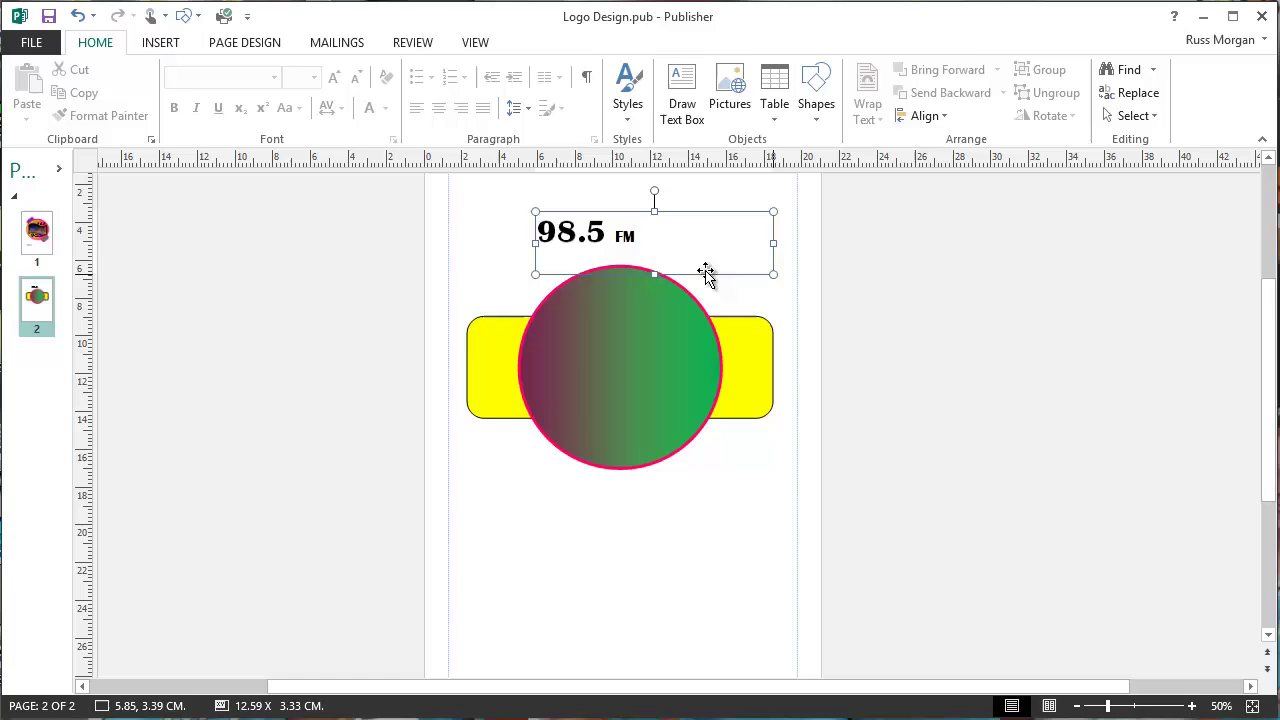
drag(771, 243, 667, 337)
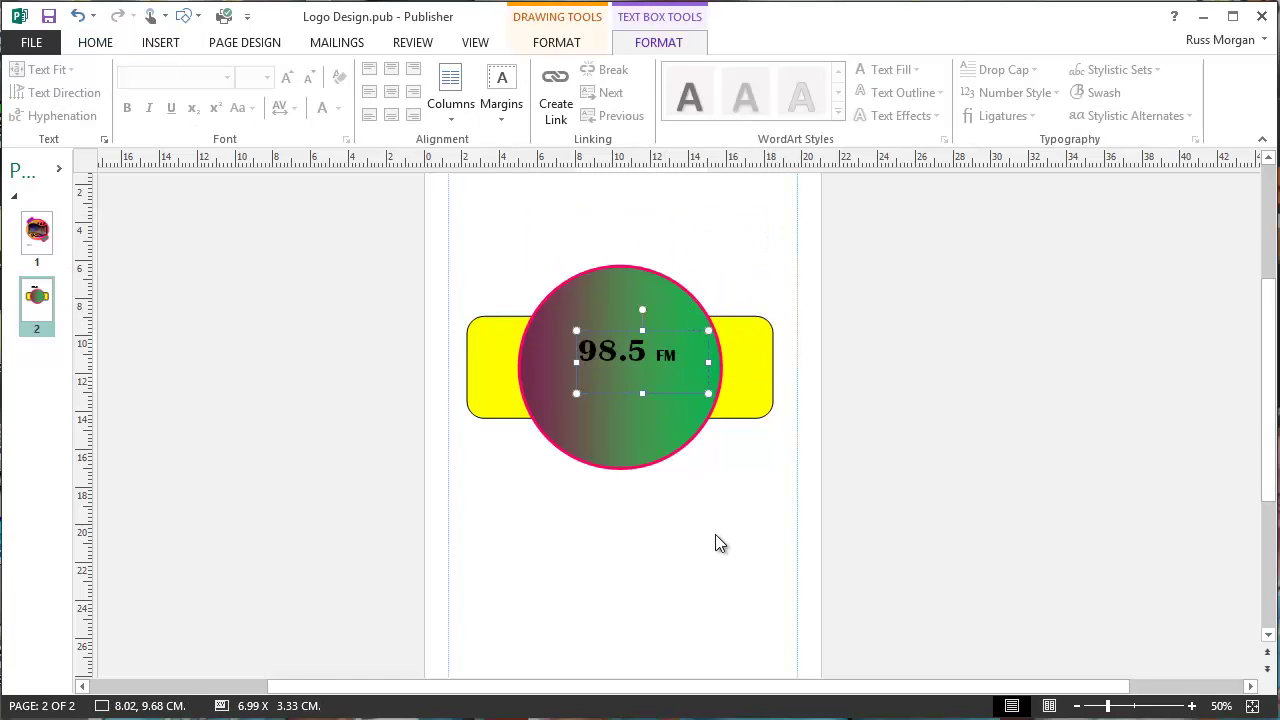
click(716, 540)
Insert the picture bridge.jpg from the 7_Radio_Show folder onto page 2
scroll(731, 493, down, 1)
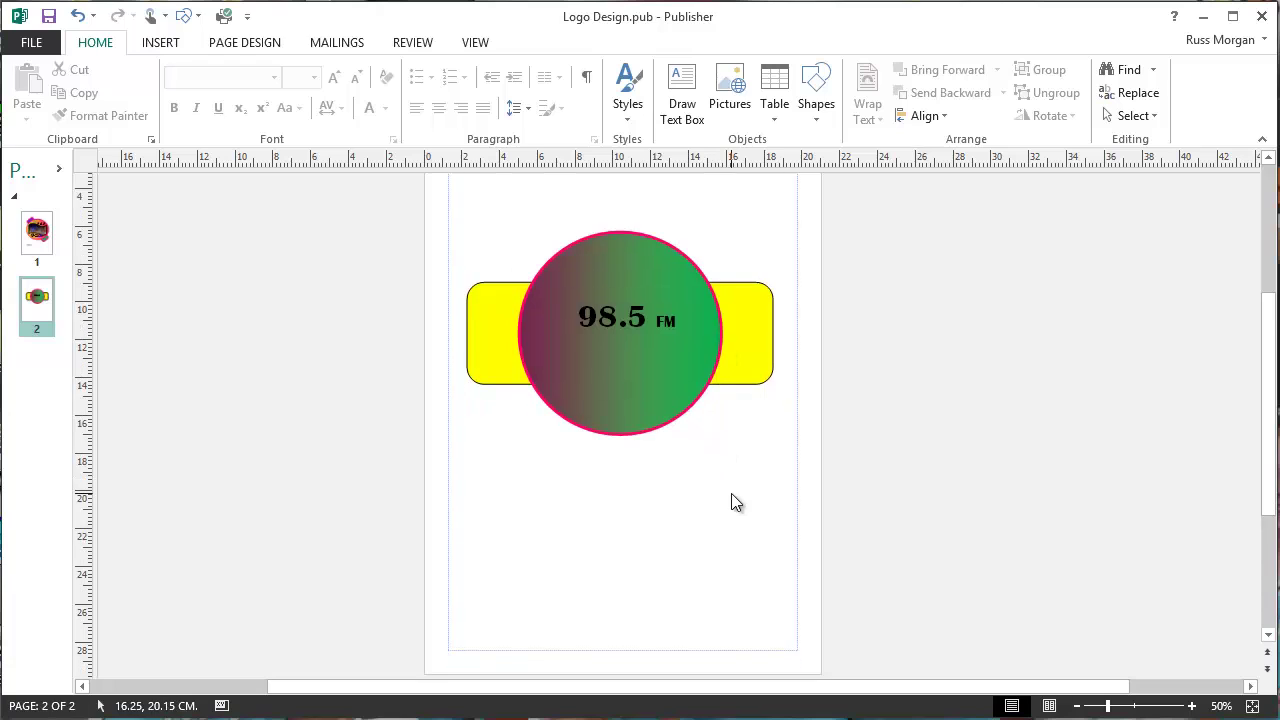
scroll(731, 493, down, 2)
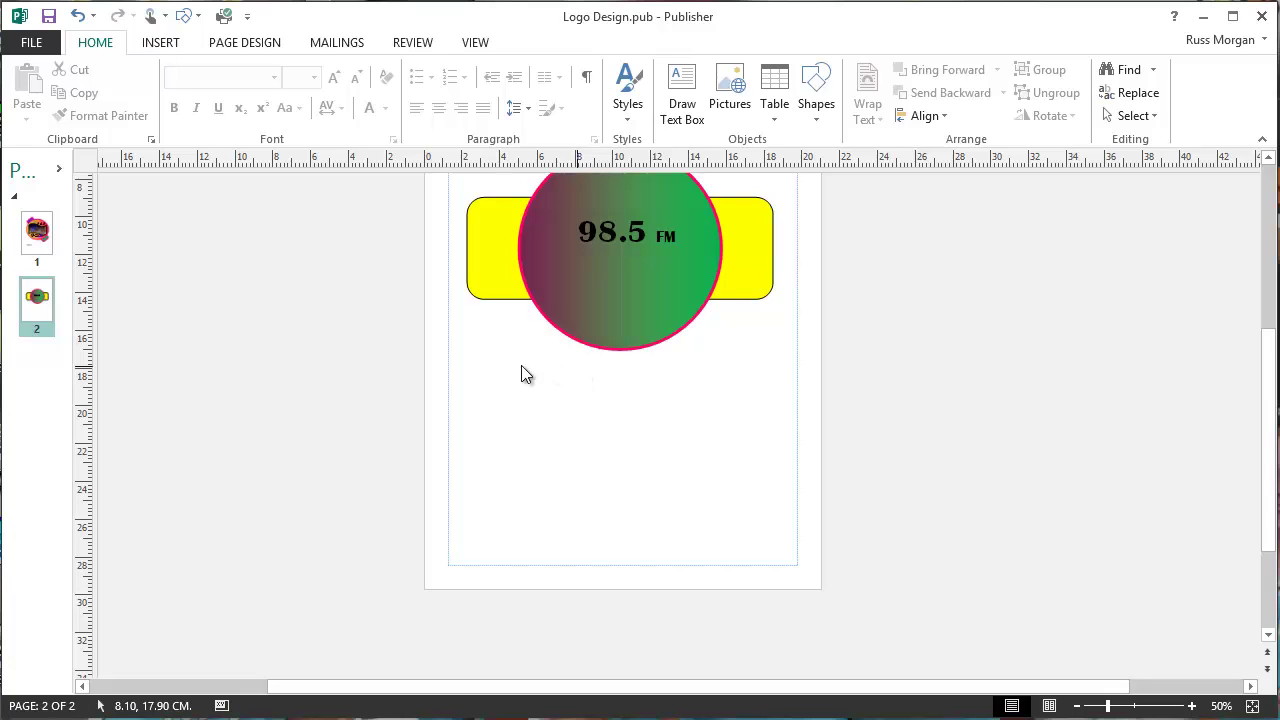
click(160, 44)
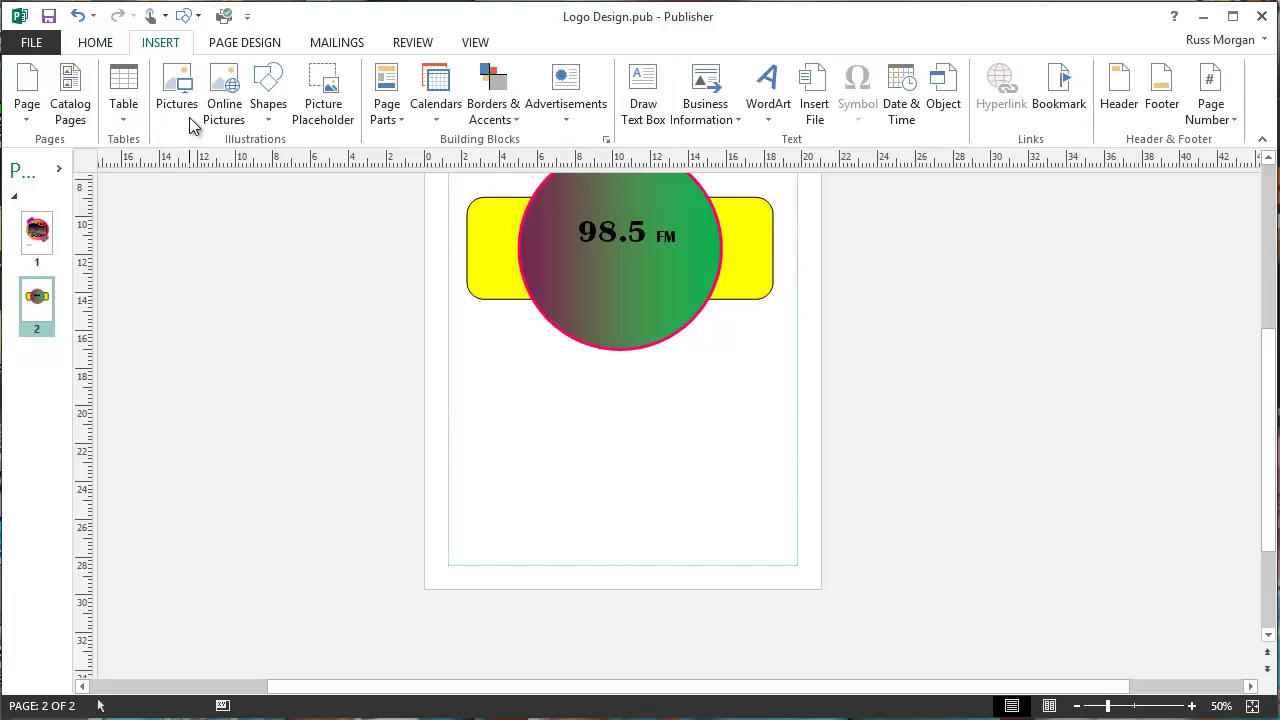
click(184, 84)
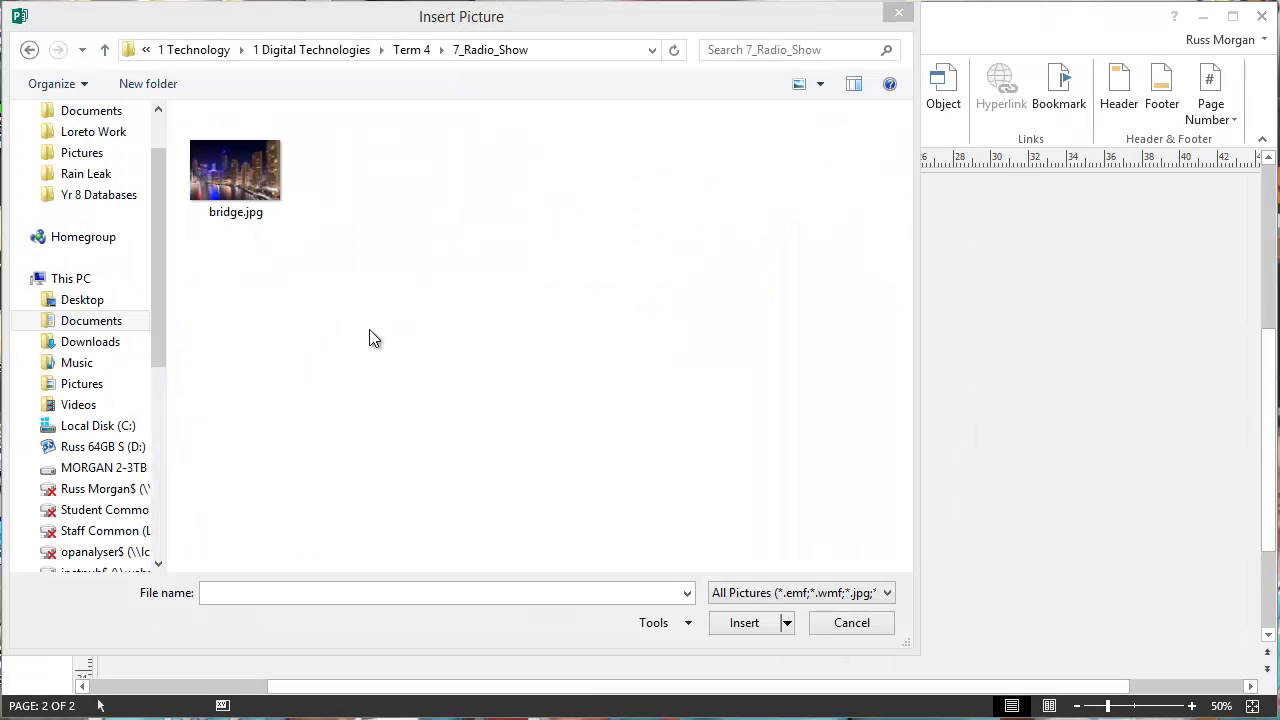
double_click(230, 170)
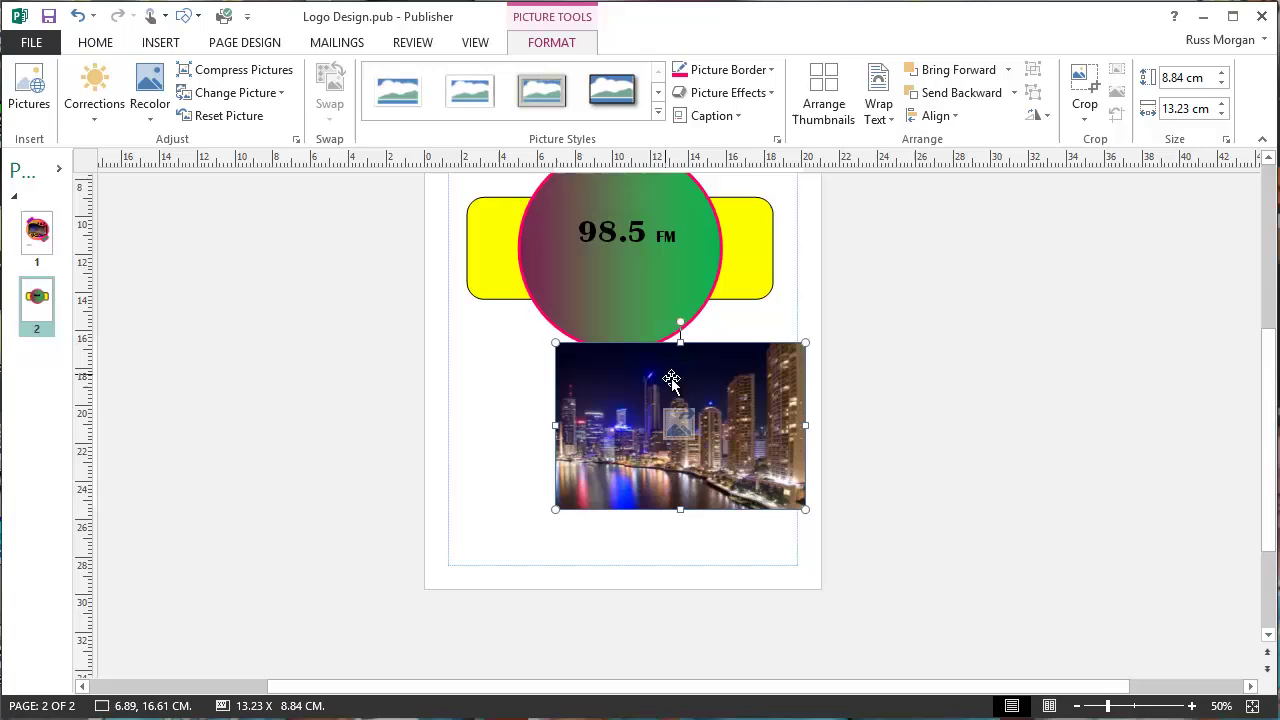
click(825, 435)
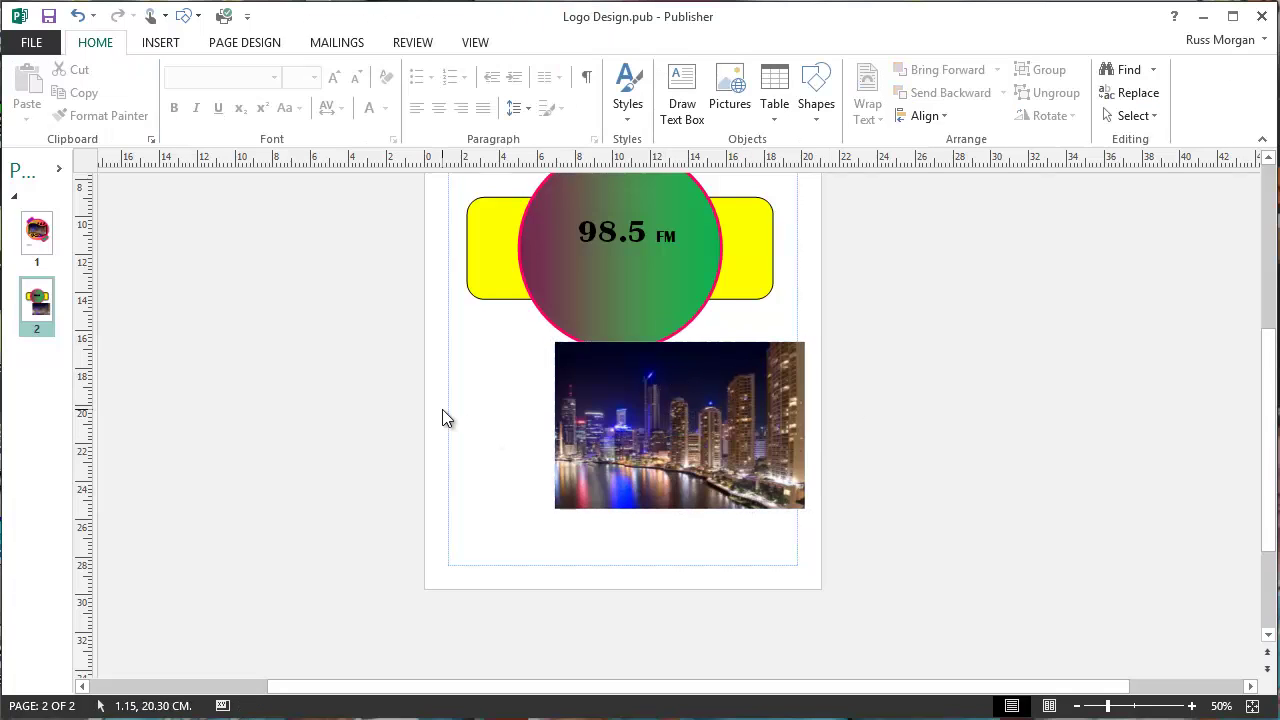
Crop the bridge picture's right side inward to a width of about 10.85 cm
click(656, 372)
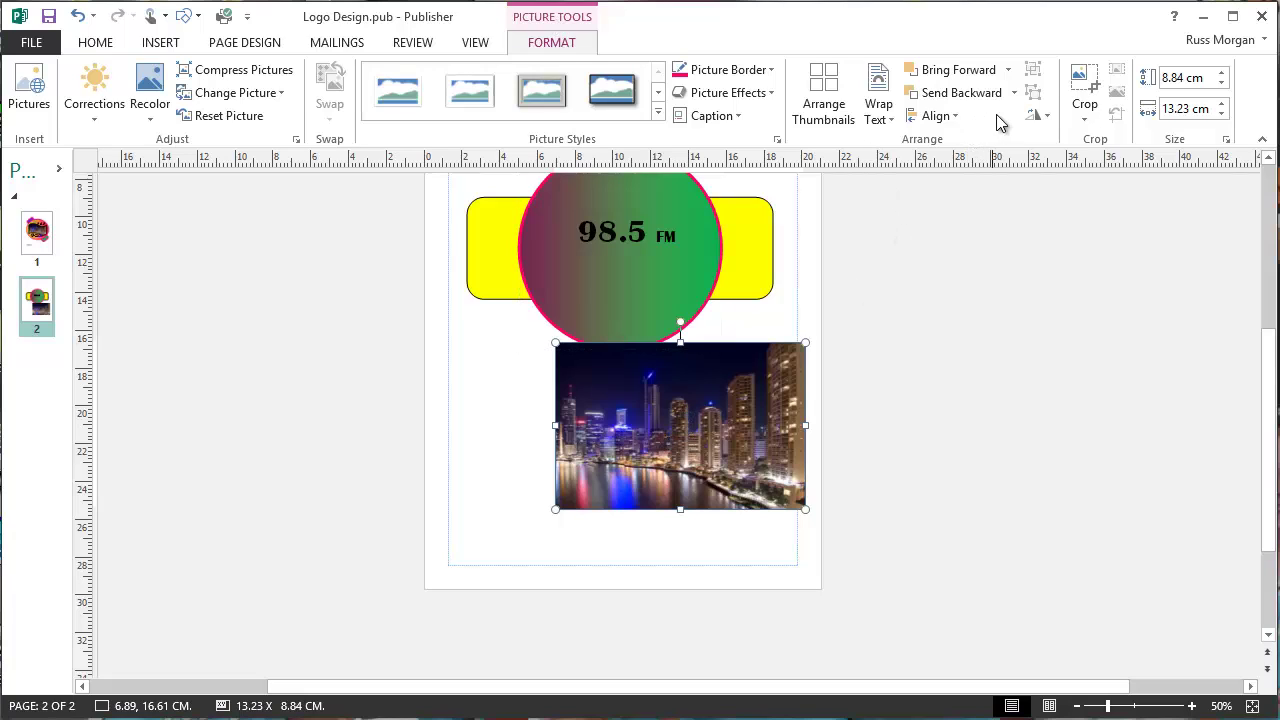
click(1086, 117)
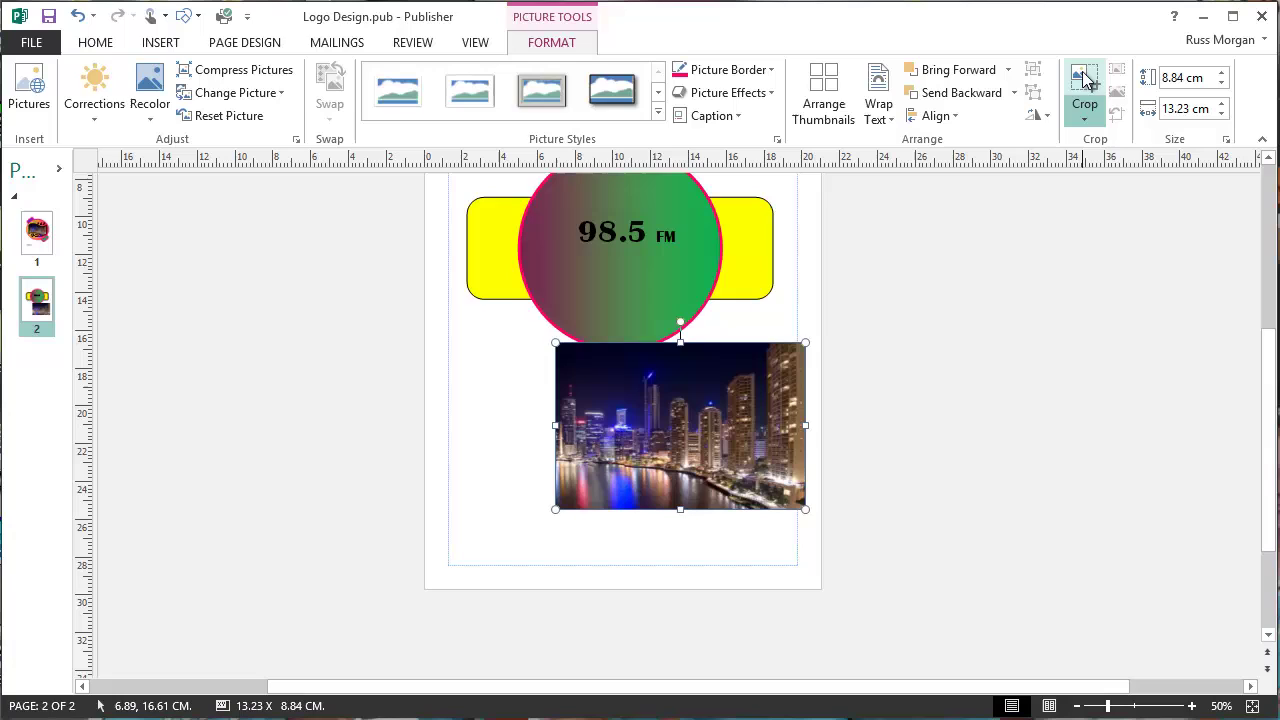
drag(804, 428, 762, 500)
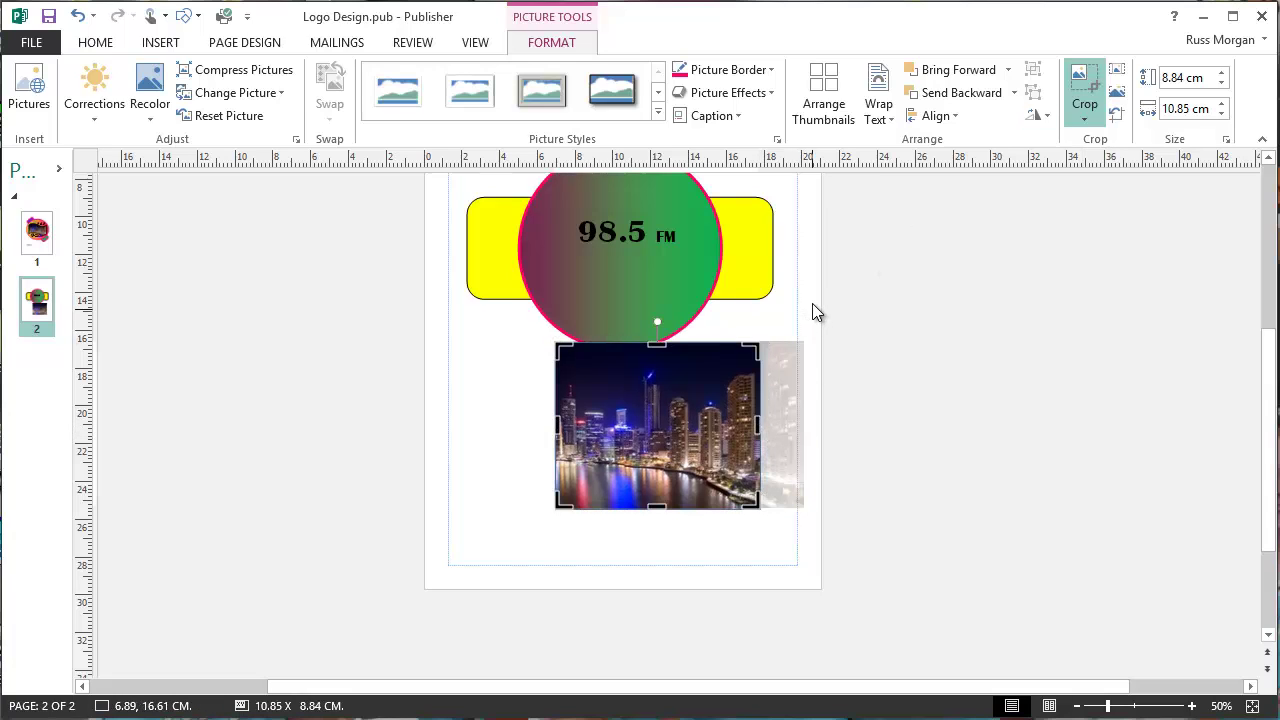
click(837, 581)
click(750, 490)
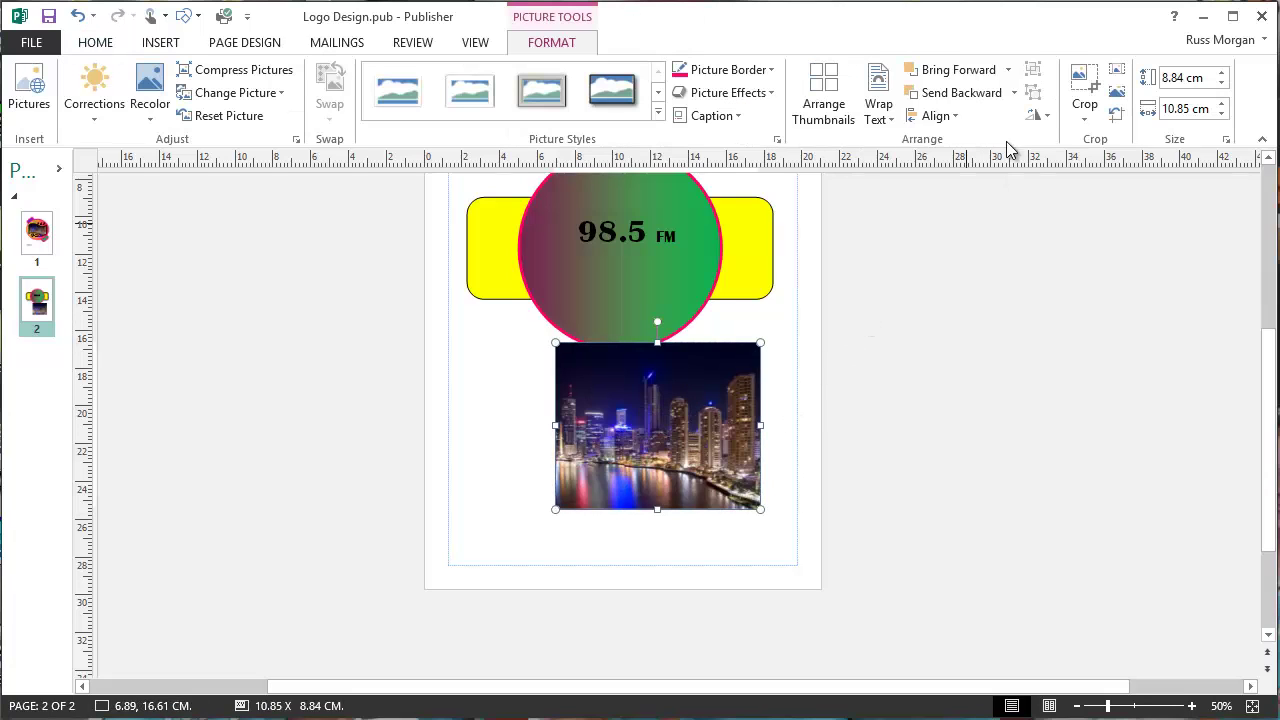
Extend the bridge picture's right crop edge back out to about 13.02 cm wide and crop the picture to a heart shape
click(1084, 88)
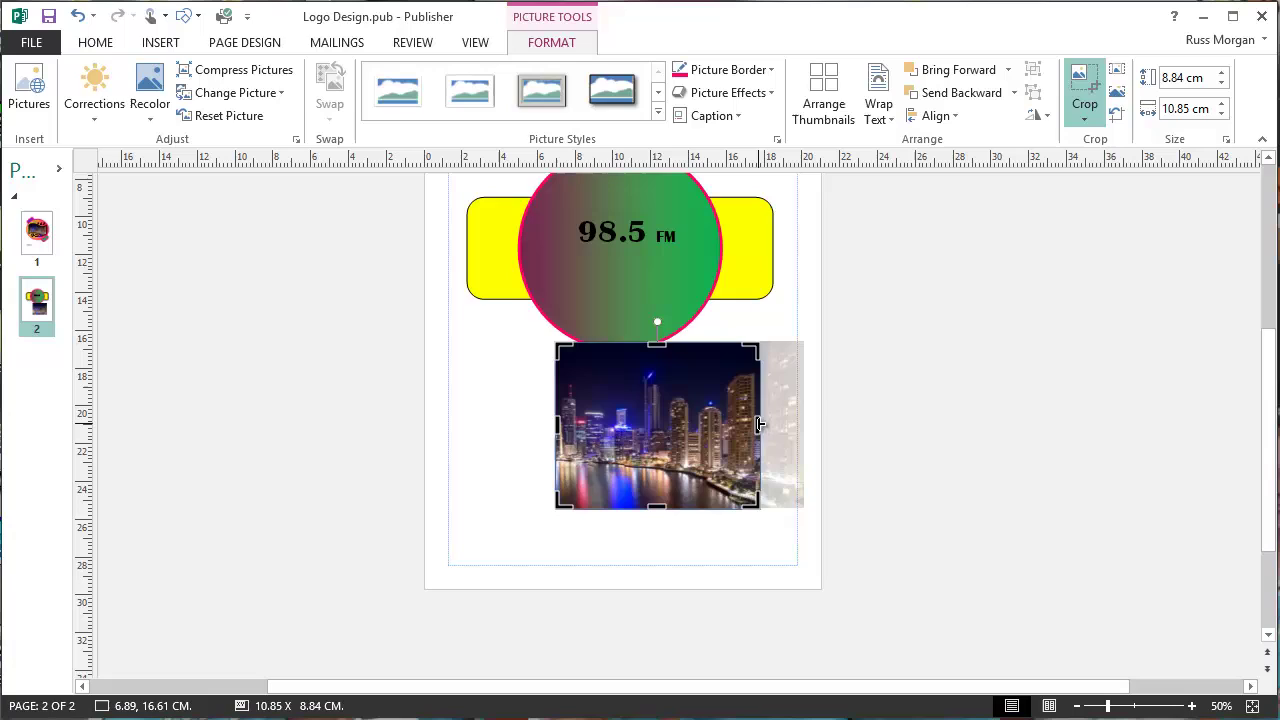
drag(796, 425, 800, 425)
click(1085, 118)
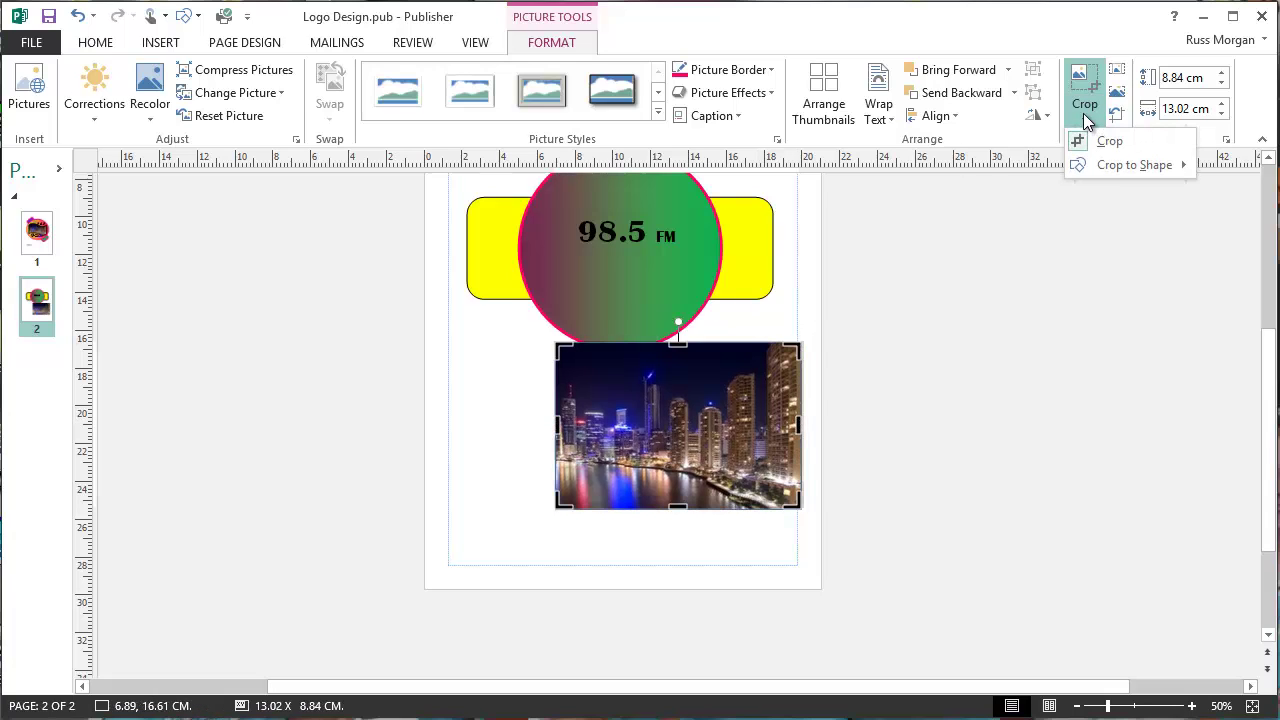
mouse_move(1125, 165)
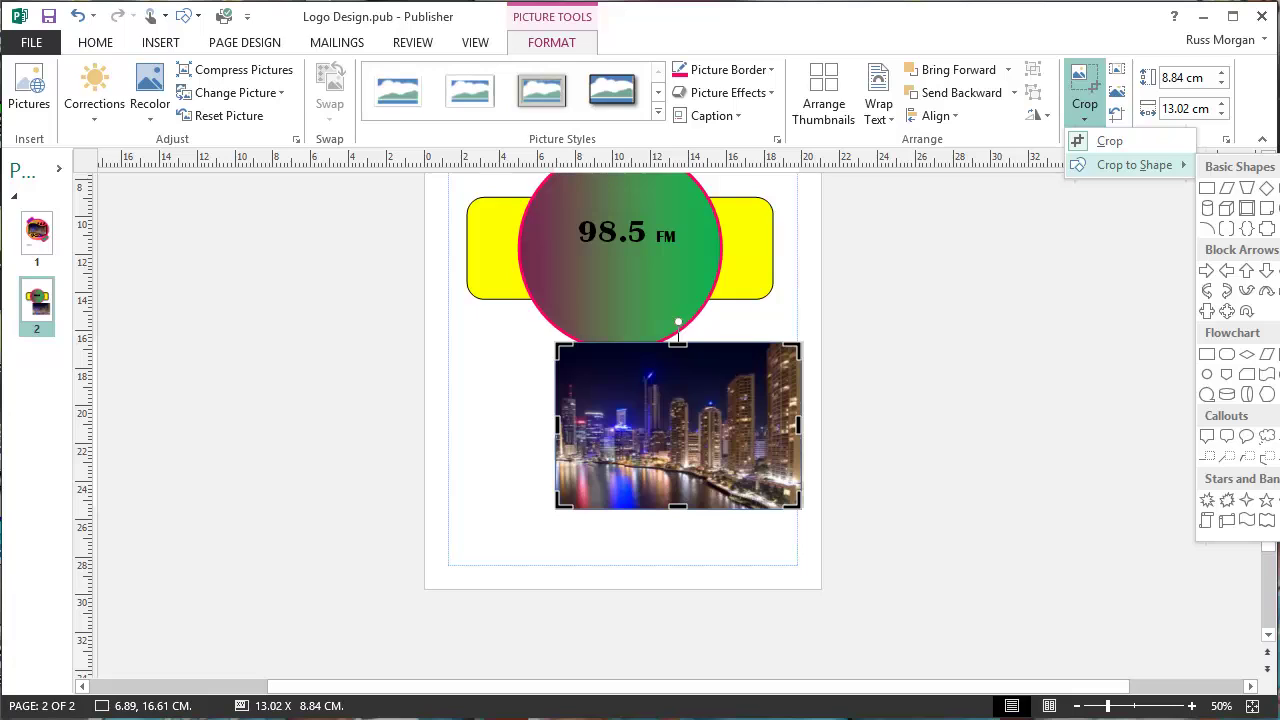
click(1275, 208)
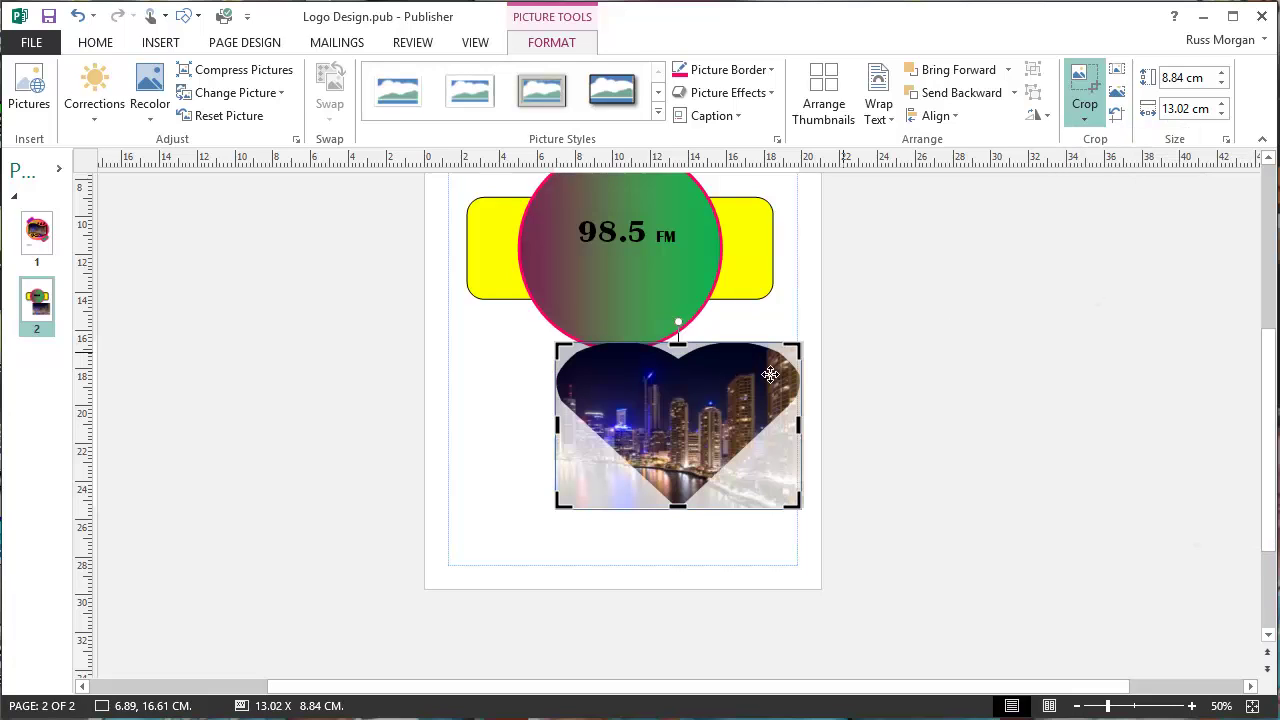
Move the heart-shaped picture into the empty area below the circle, to about 3.55, 18.46 cm
click(874, 400)
drag(700, 404, 637, 444)
click(849, 458)
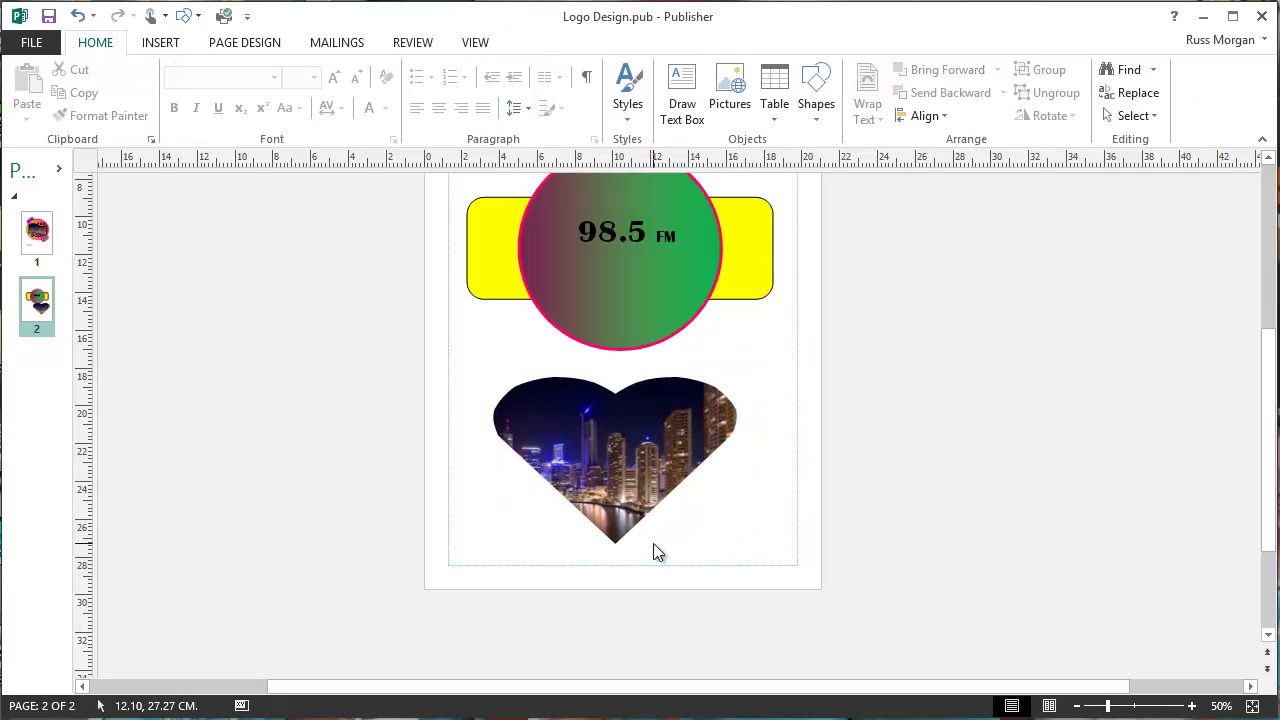
Give the heart-shaped picture a thicker pink border and move it up over the circle's lower half
click(635, 450)
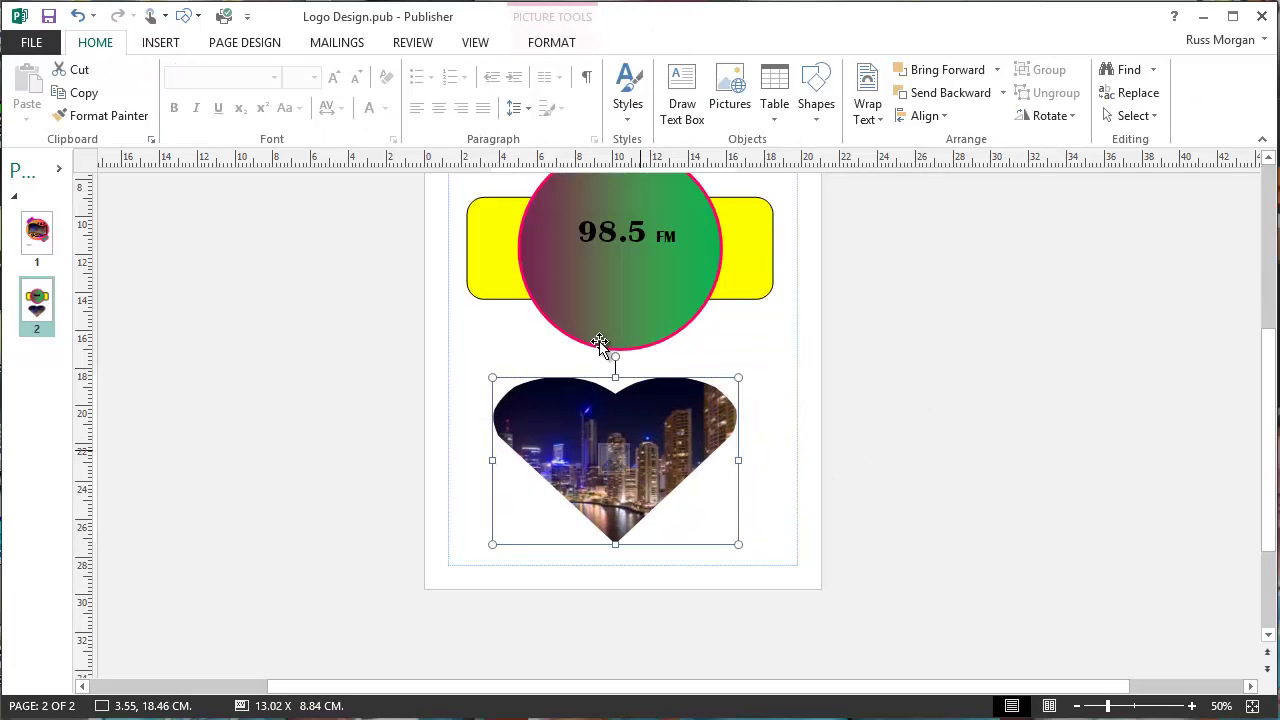
click(550, 43)
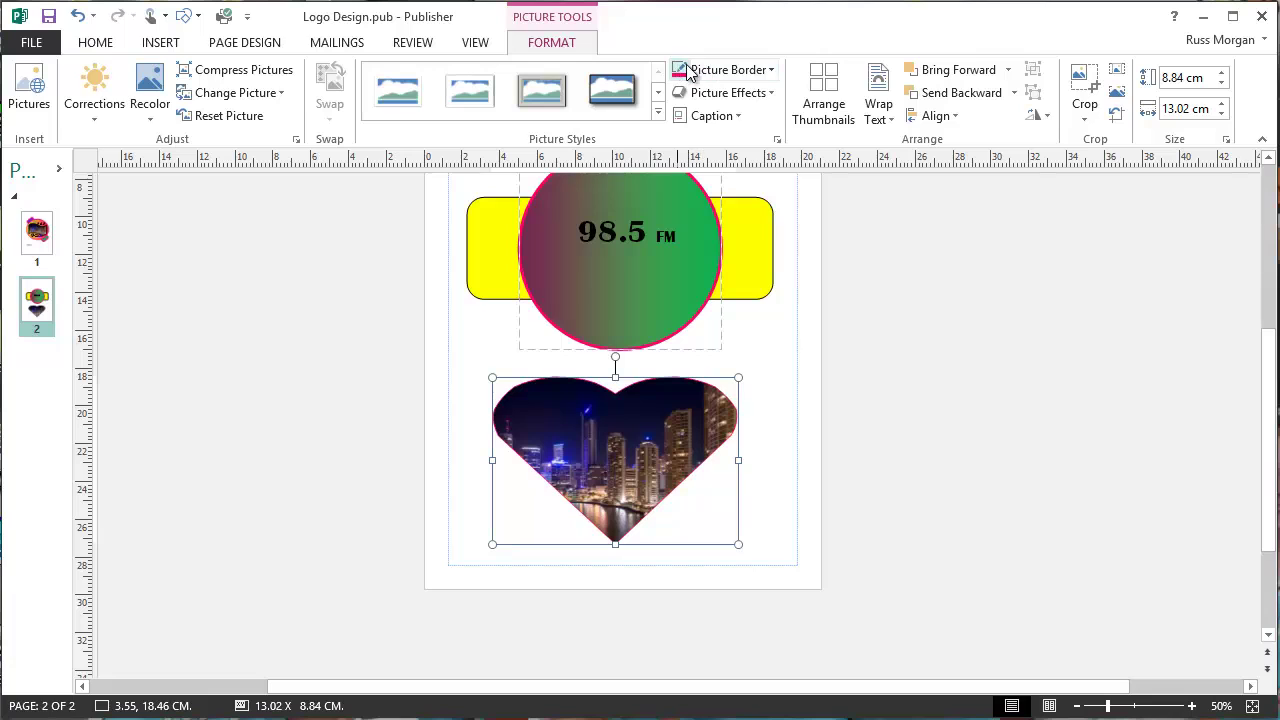
click(727, 70)
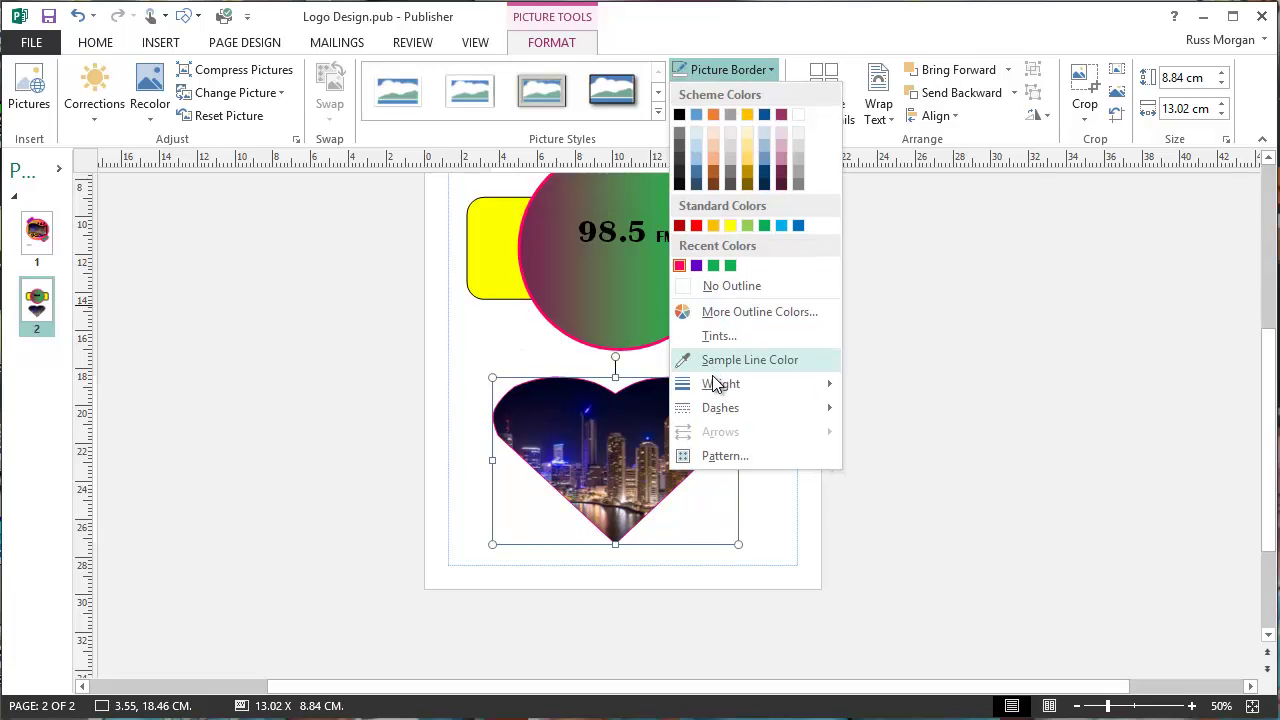
mouse_move(718, 385)
click(900, 535)
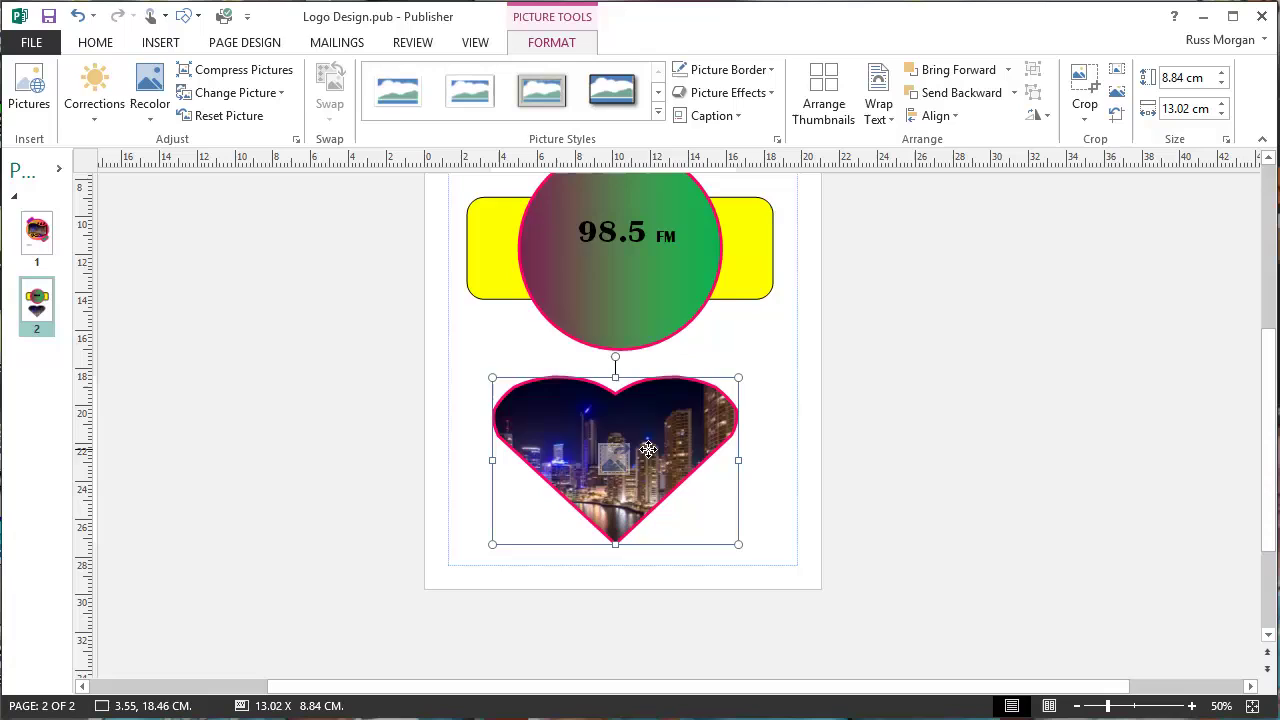
drag(648, 449, 652, 331)
click(705, 478)
Add a horizontal ruler guide across the top of the heart picture and a vertical guide at the yellow rectangle's left edge
scroll(960, 345, up, 1)
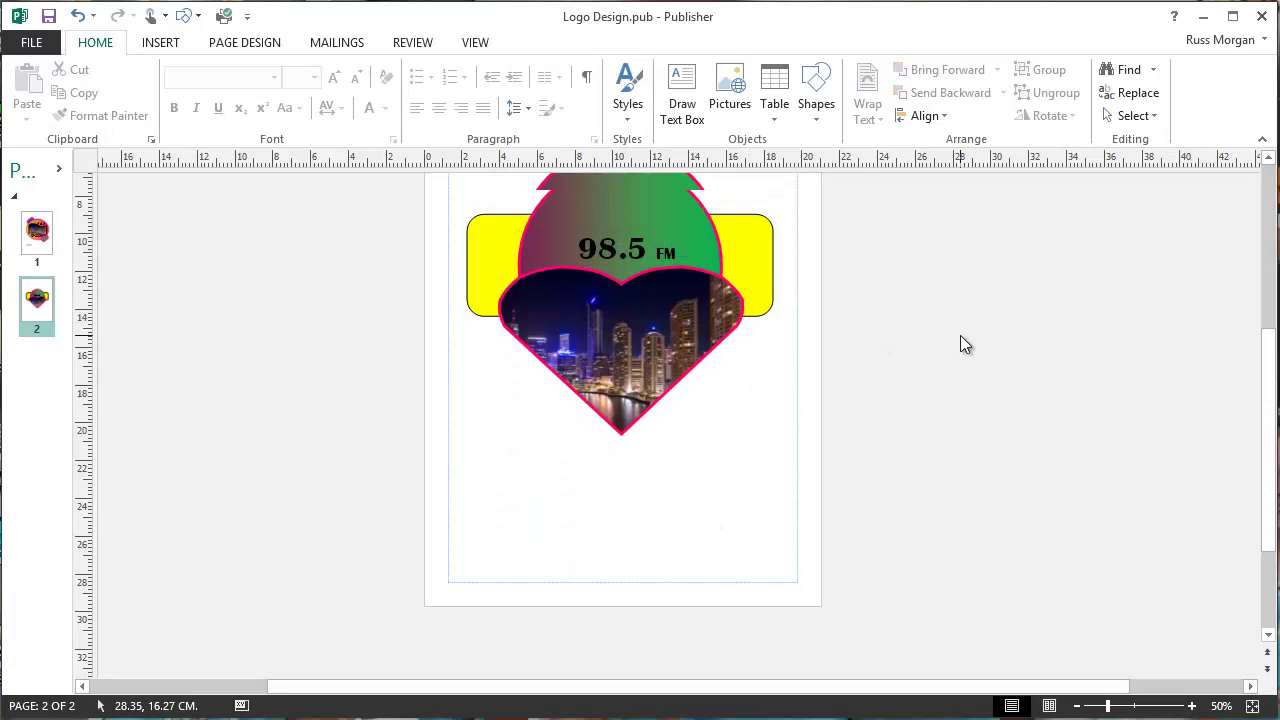
scroll(960, 345, up, 1)
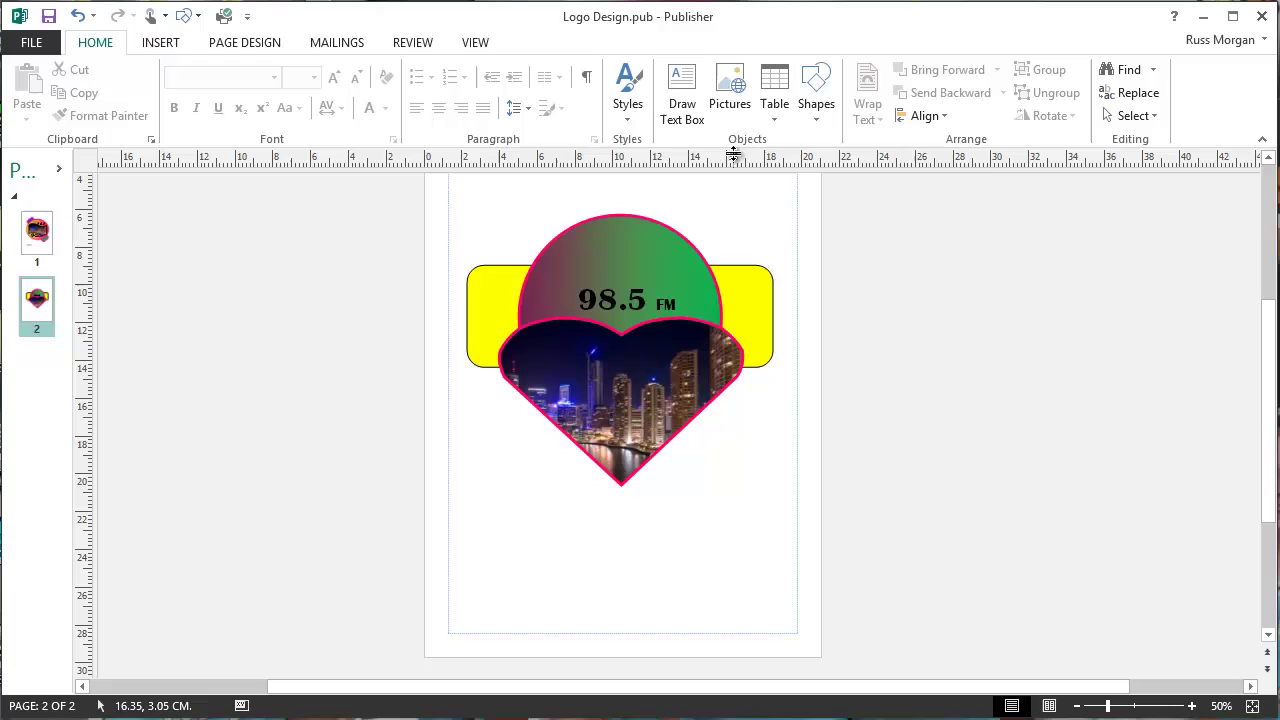
drag(731, 153, 712, 317)
drag(77, 359, 466, 368)
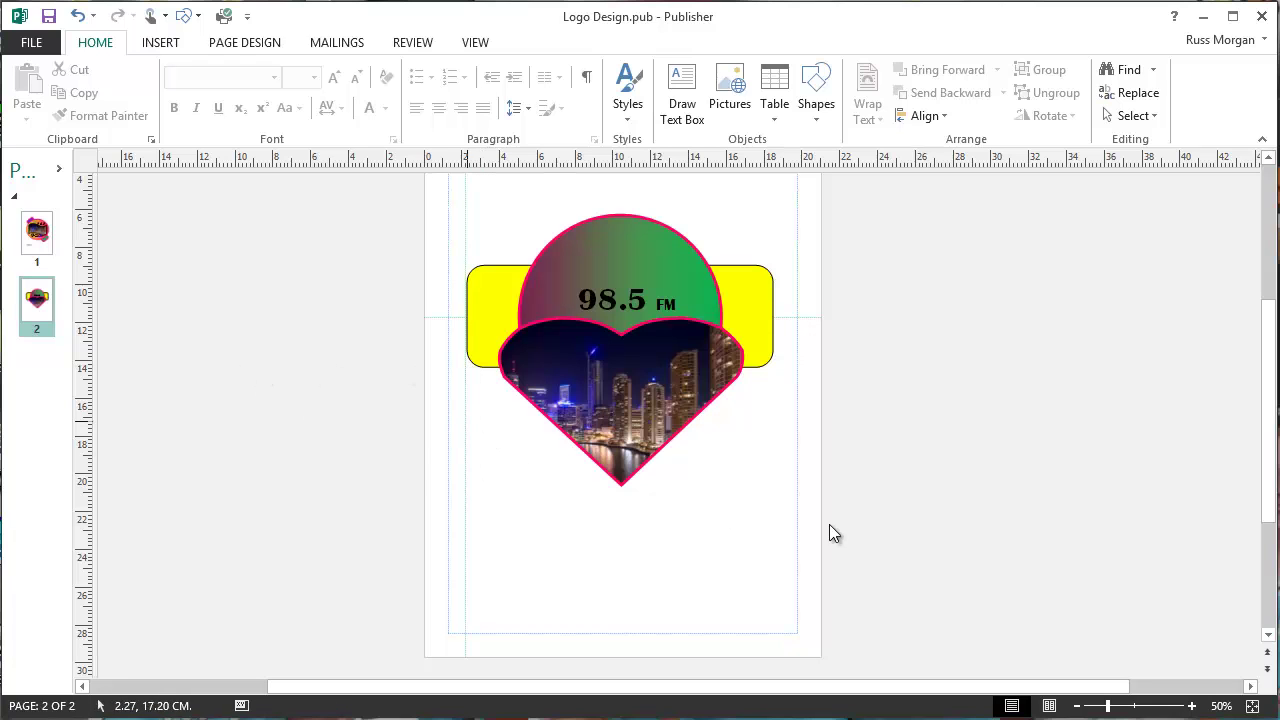
Add another vertical ruler guide, aligned closely with the yellow rectangle's right edge
click(1191, 706)
click(1191, 706)
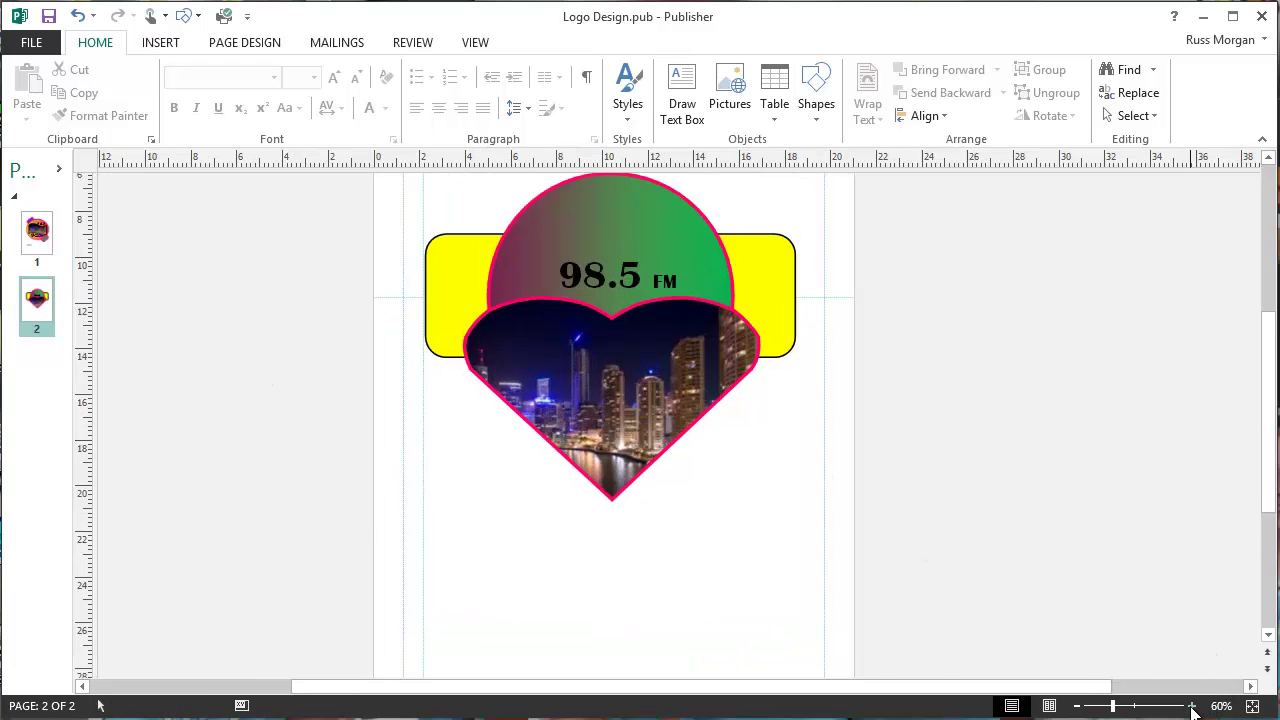
click(1191, 706)
click(1191, 706)
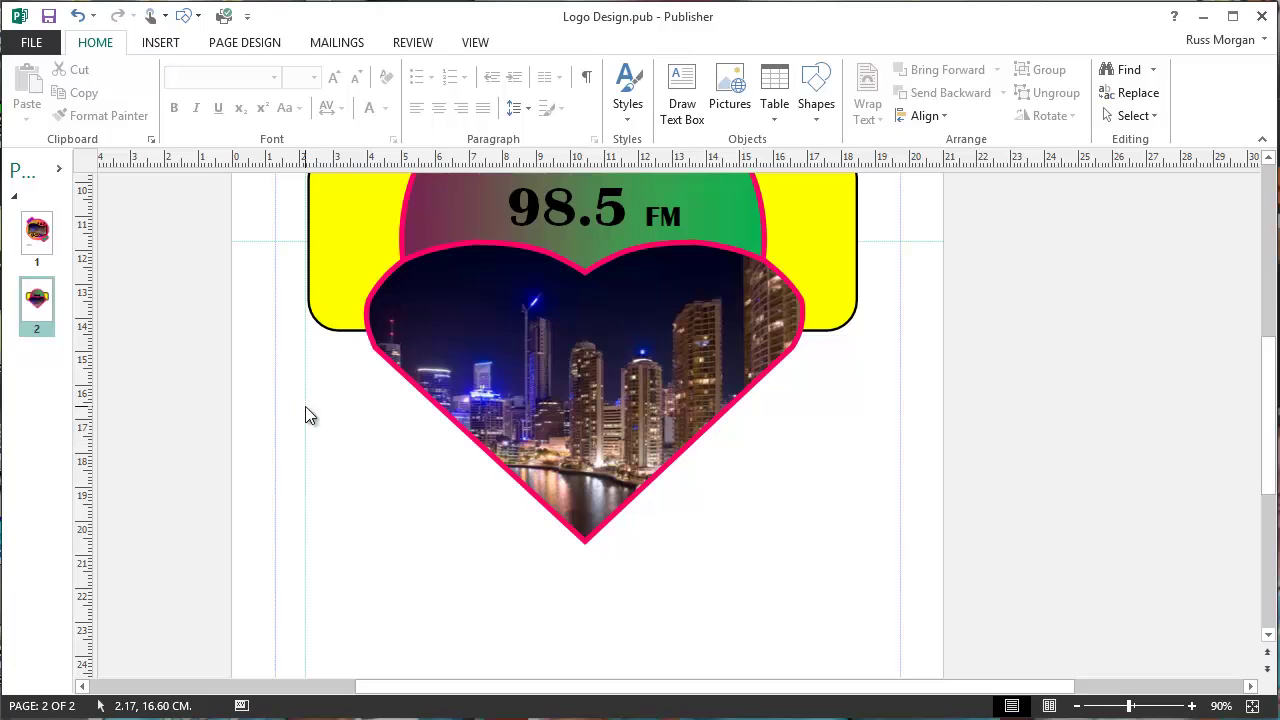
drag(84, 354, 858, 426)
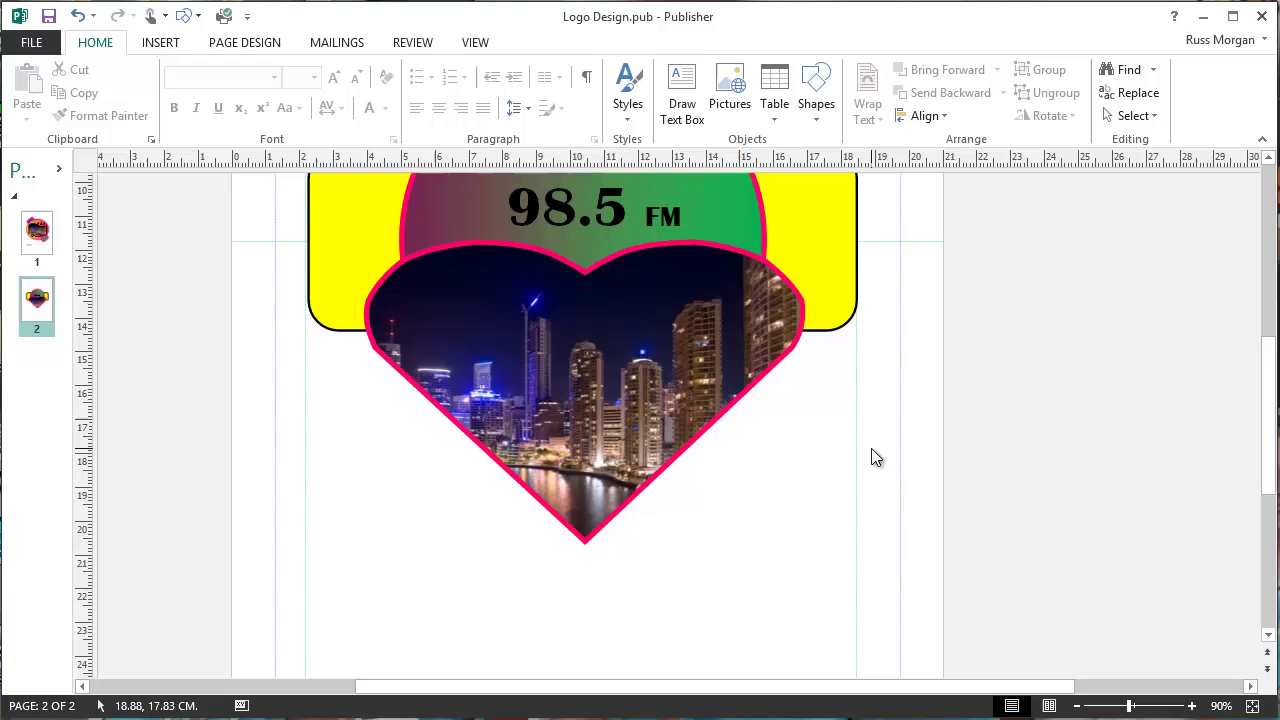
scroll(872, 450, up, 1)
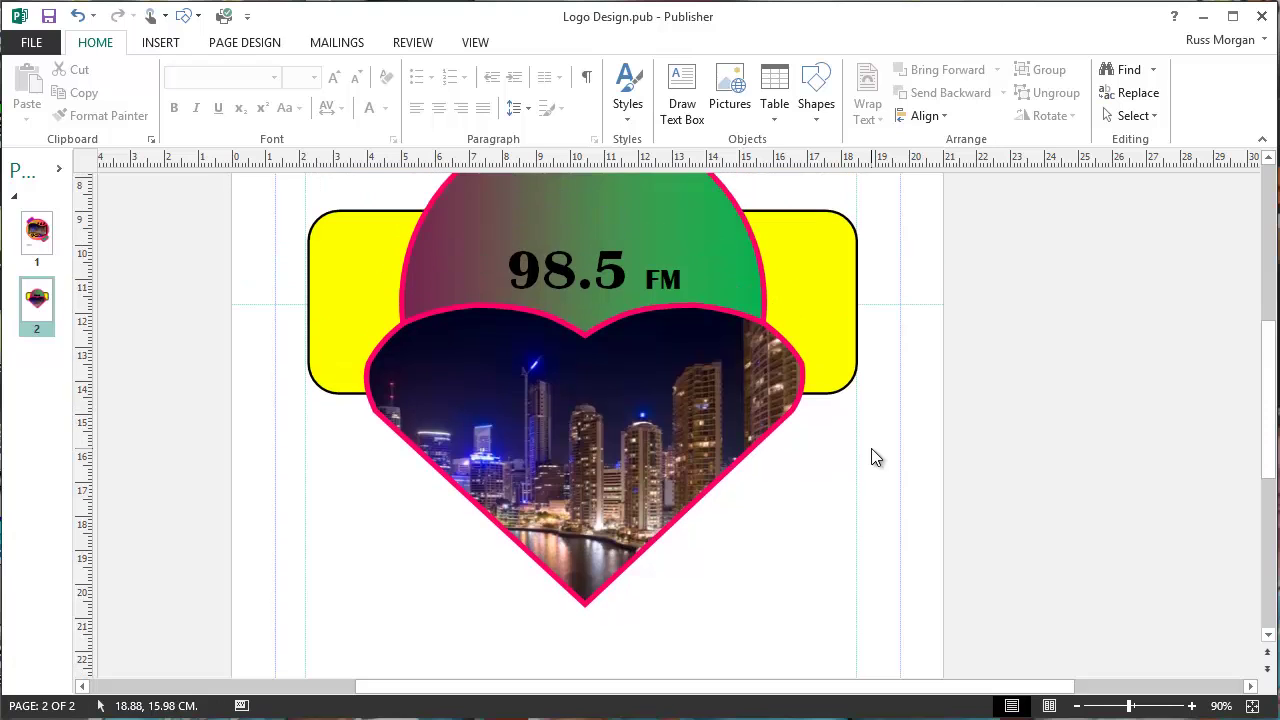
click(1077, 706)
click(1077, 706)
click(1077, 706)
click(1077, 706)
click(1077, 706)
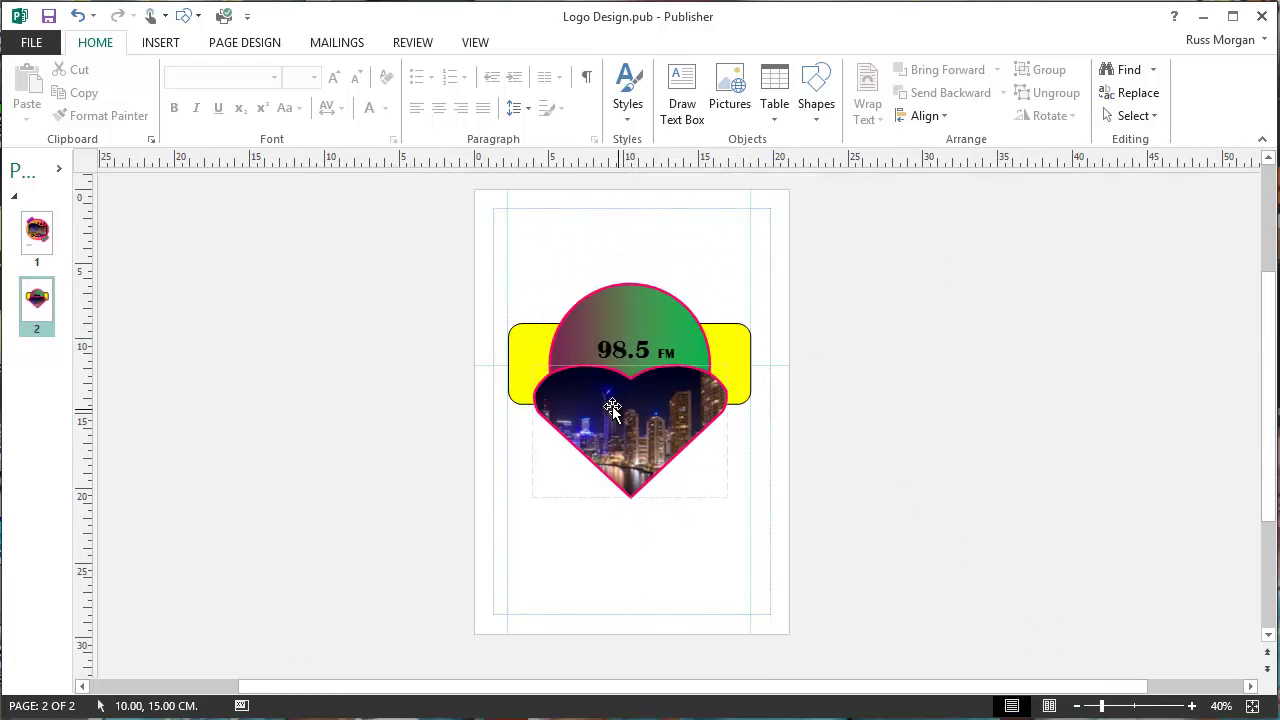
Save the publication and also save a PDF copy named Logo Design2.pdf in the 7_Radio_Show folder, opening it after publishing
click(48, 16)
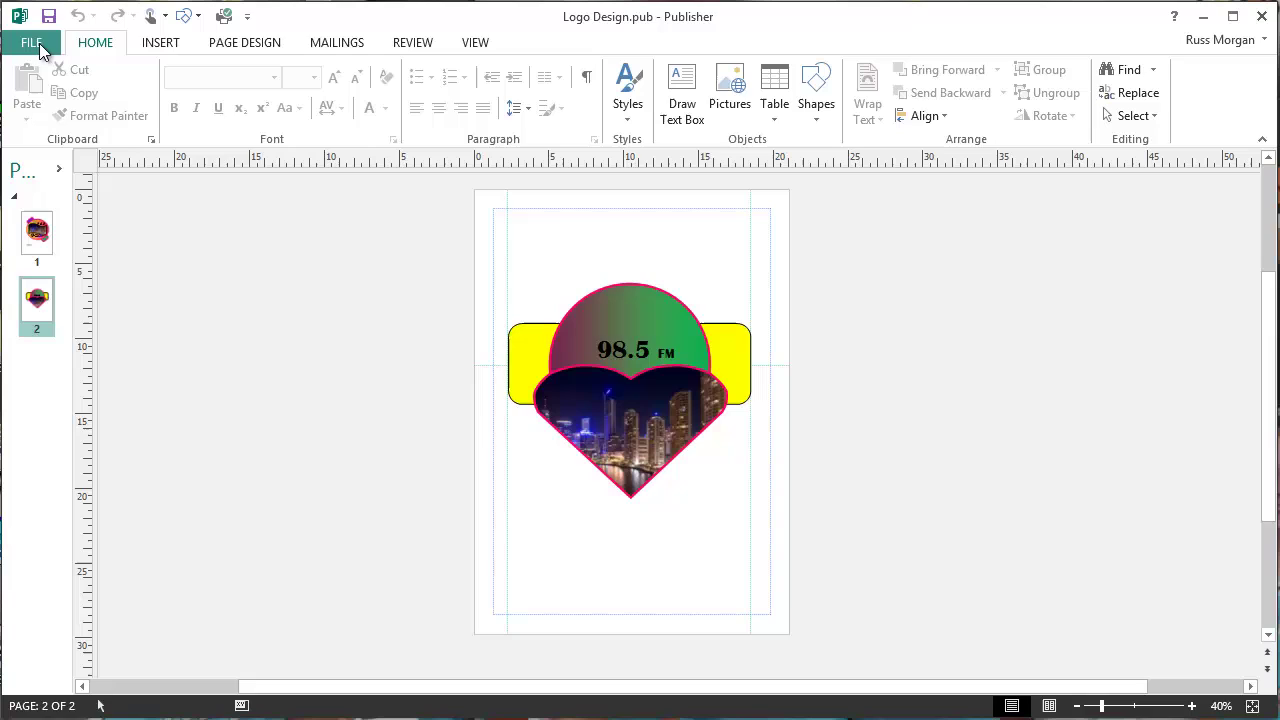
click(32, 43)
click(56, 239)
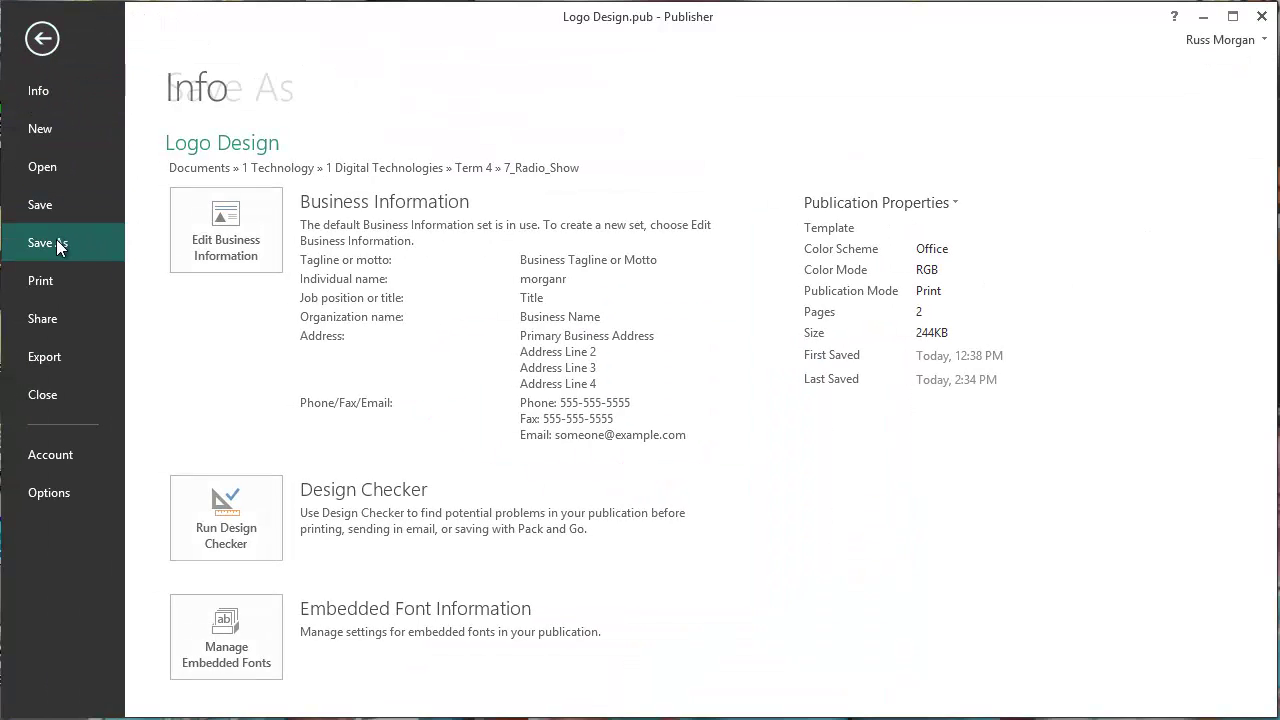
click(563, 218)
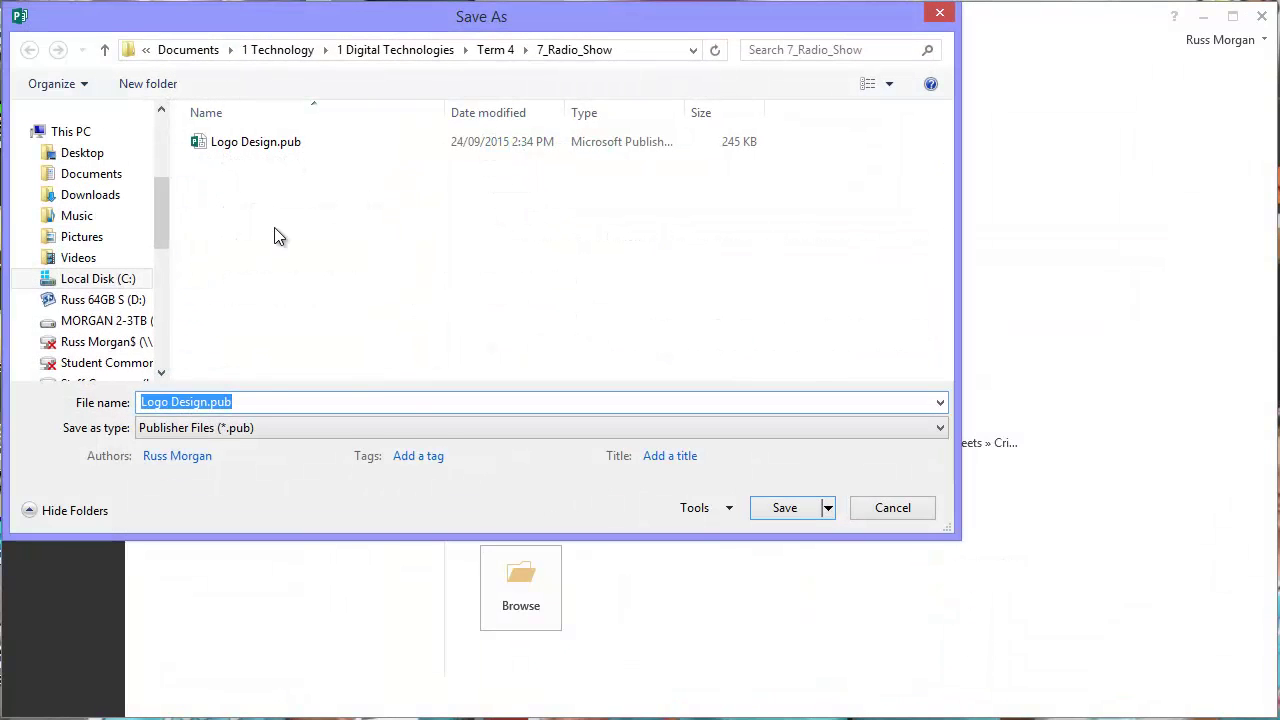
click(220, 430)
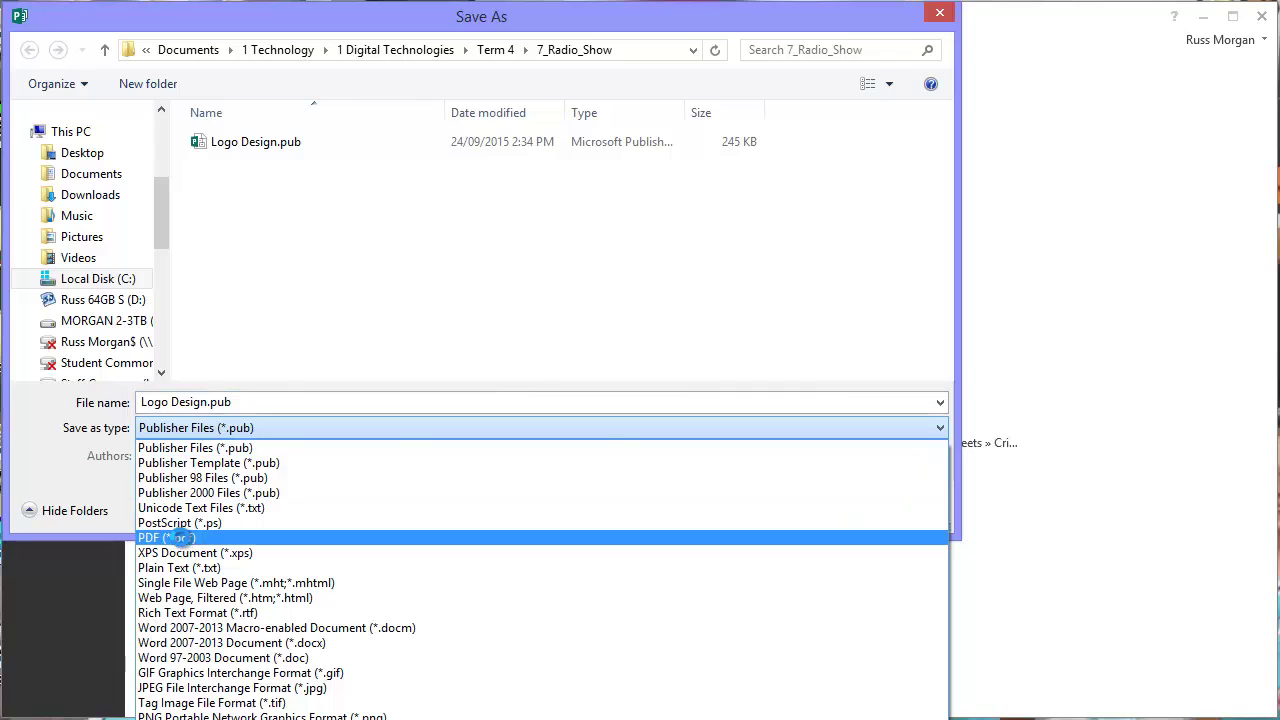
click(185, 539)
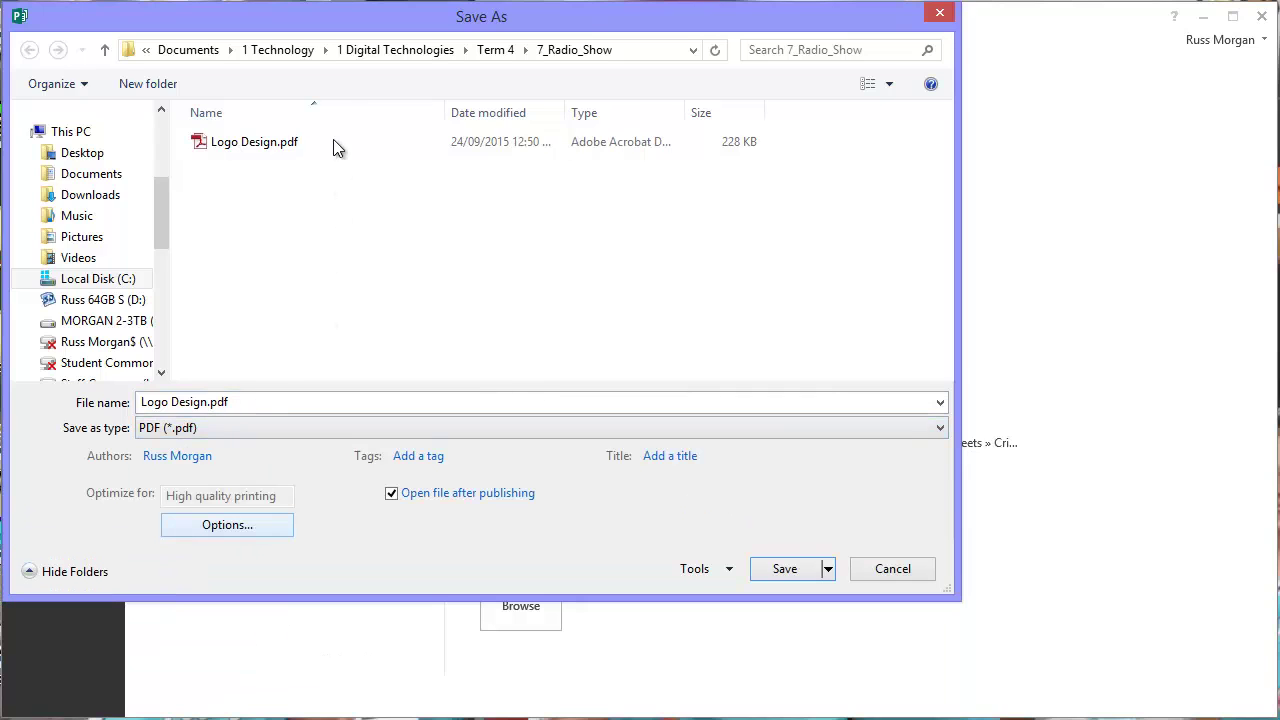
click(211, 401)
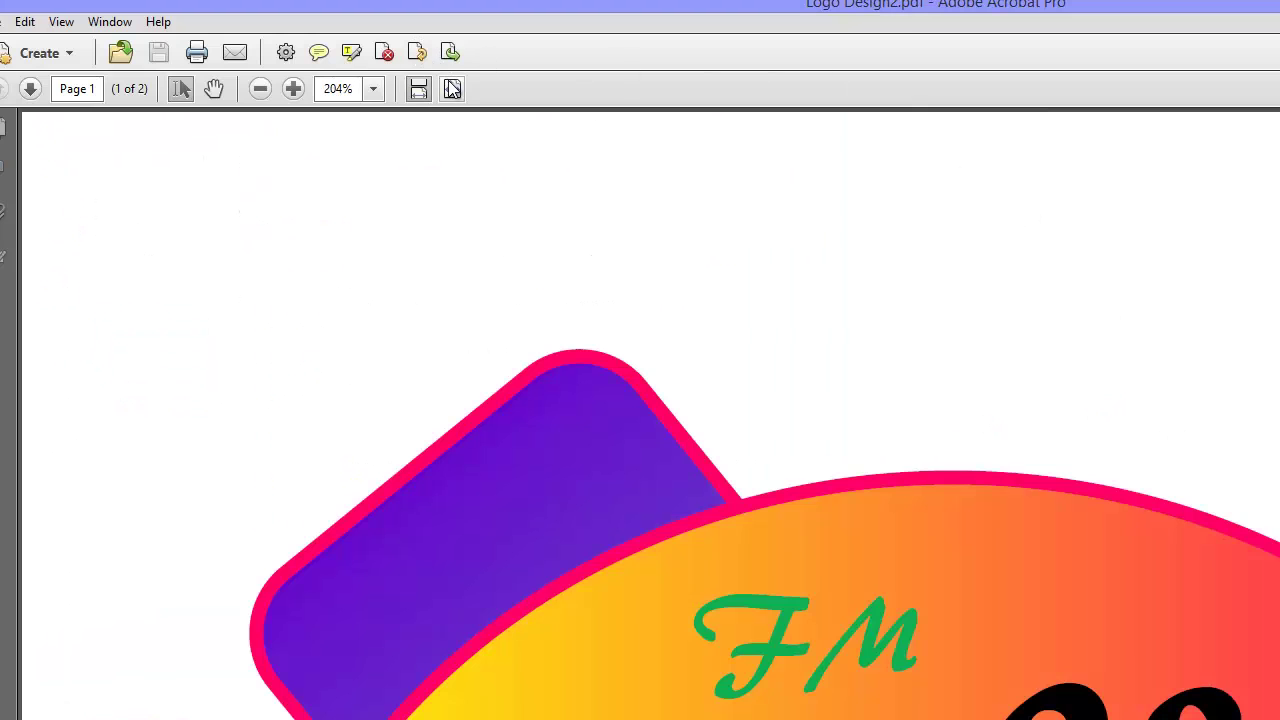
Fit the whole first page of the PDF in Adobe Acrobat Pro and shrink the window to view the complete logo
click(452, 89)
key(super+Down)
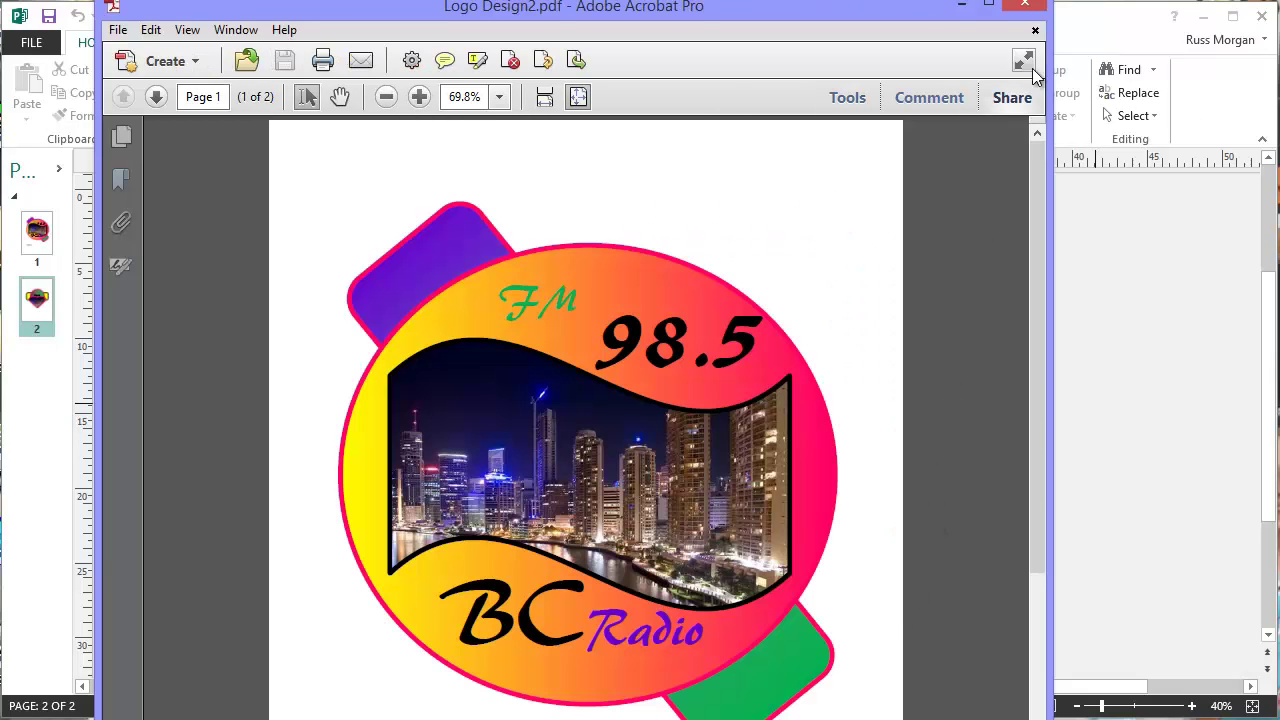
drag(937, 23, 949, 101)
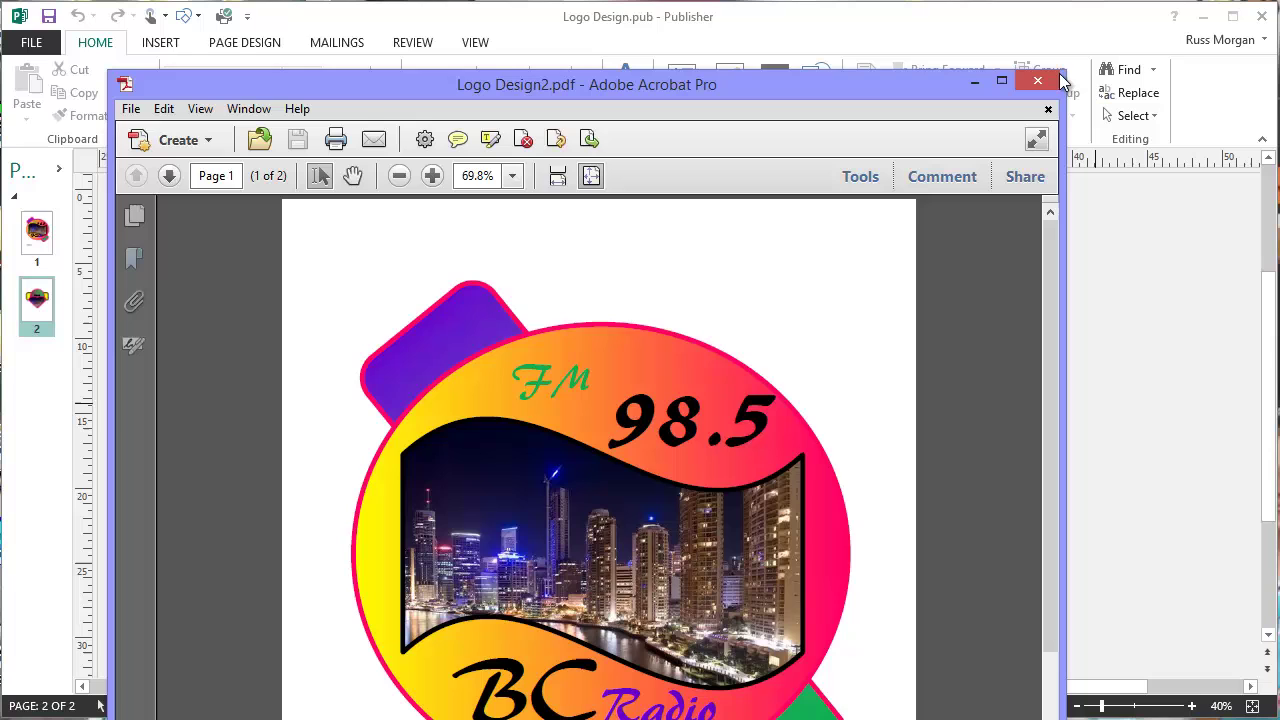
drag(1067, 77, 713, 382)
drag(552, 392, 734, 27)
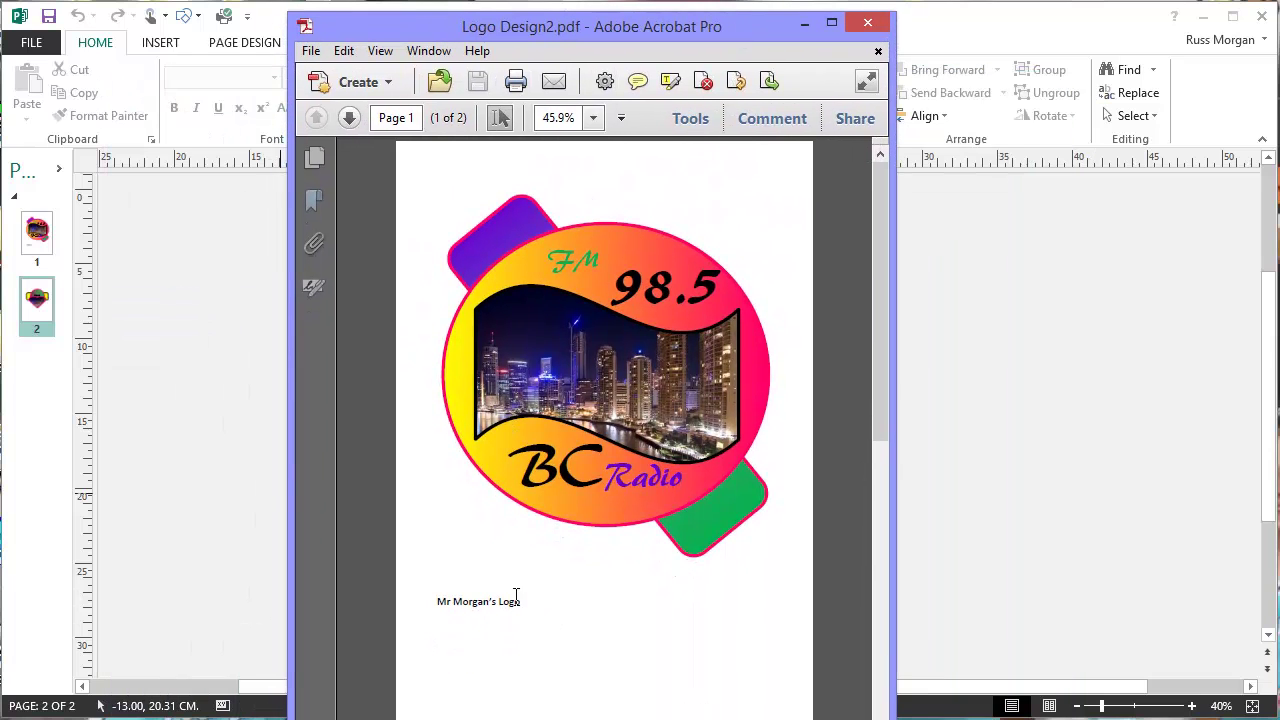
Check the name caption below the logo in the PDF and close the document window to return to Publisher
triple_click(471, 592)
click(570, 598)
click(867, 22)
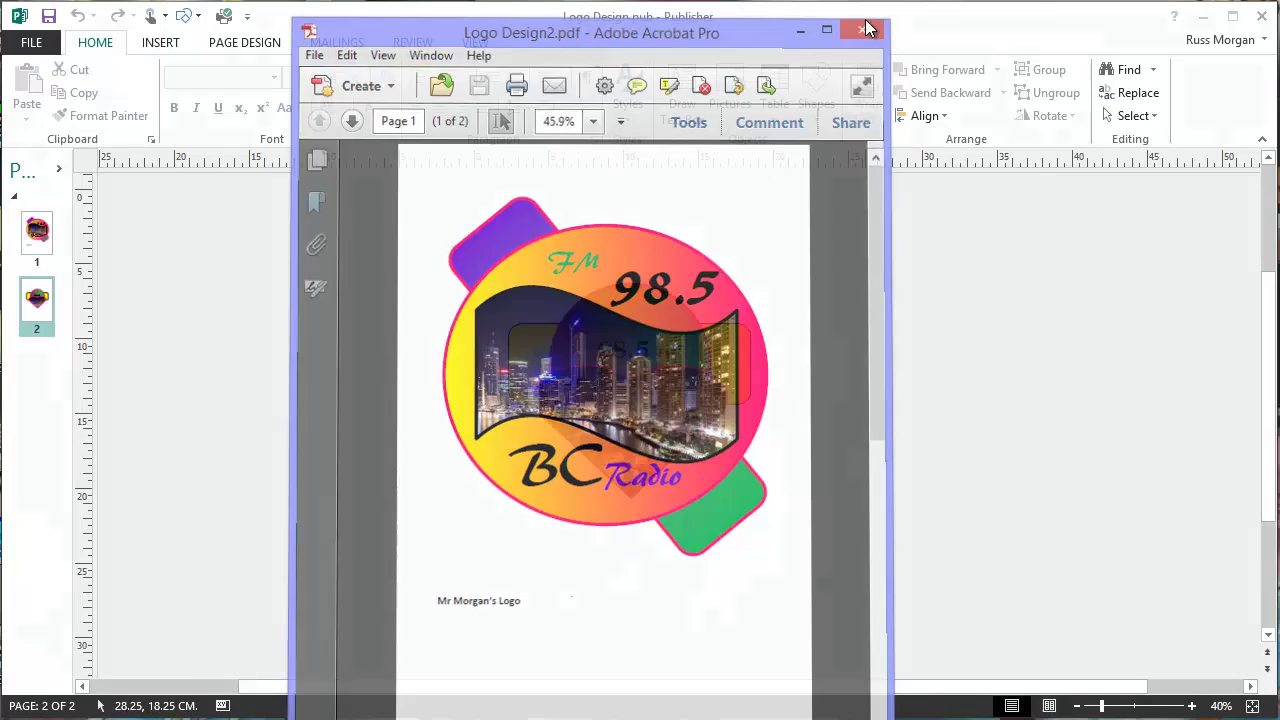